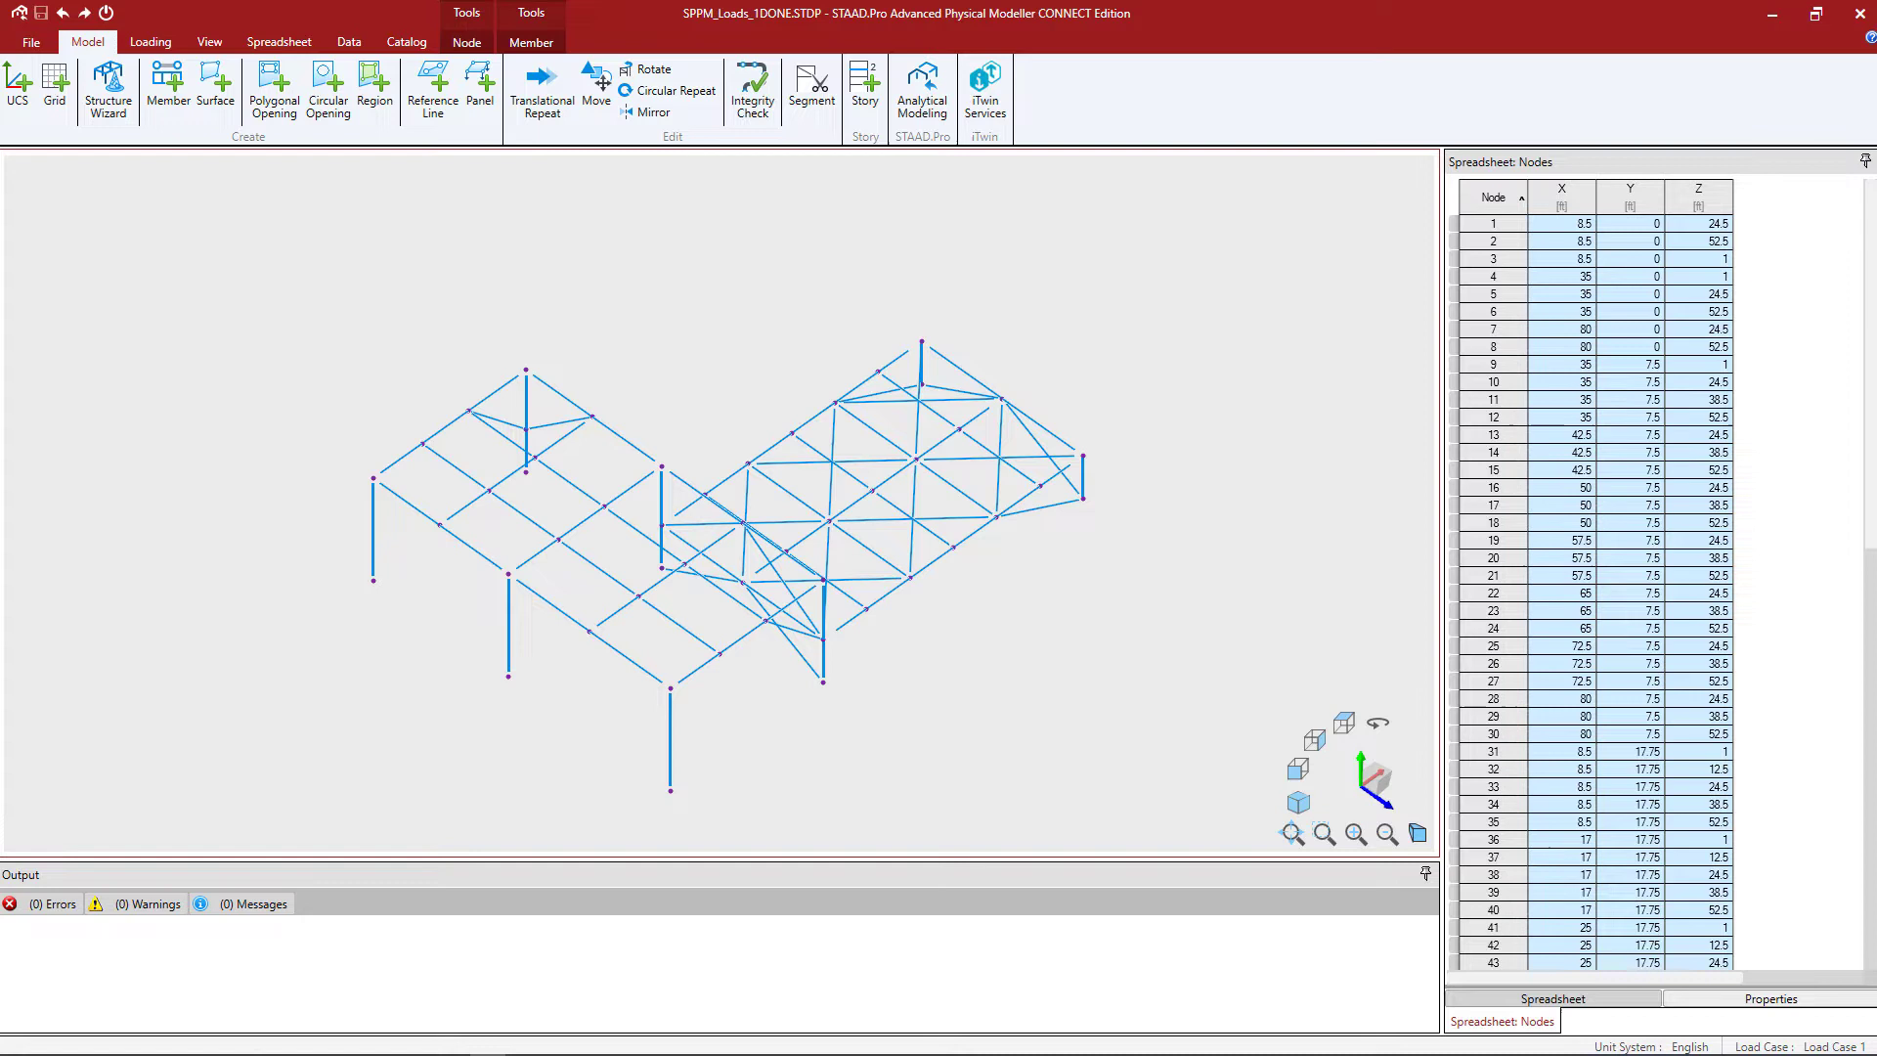
Show the Spreadsheet ribbon tools, passing through the Loading tab
click(152, 42)
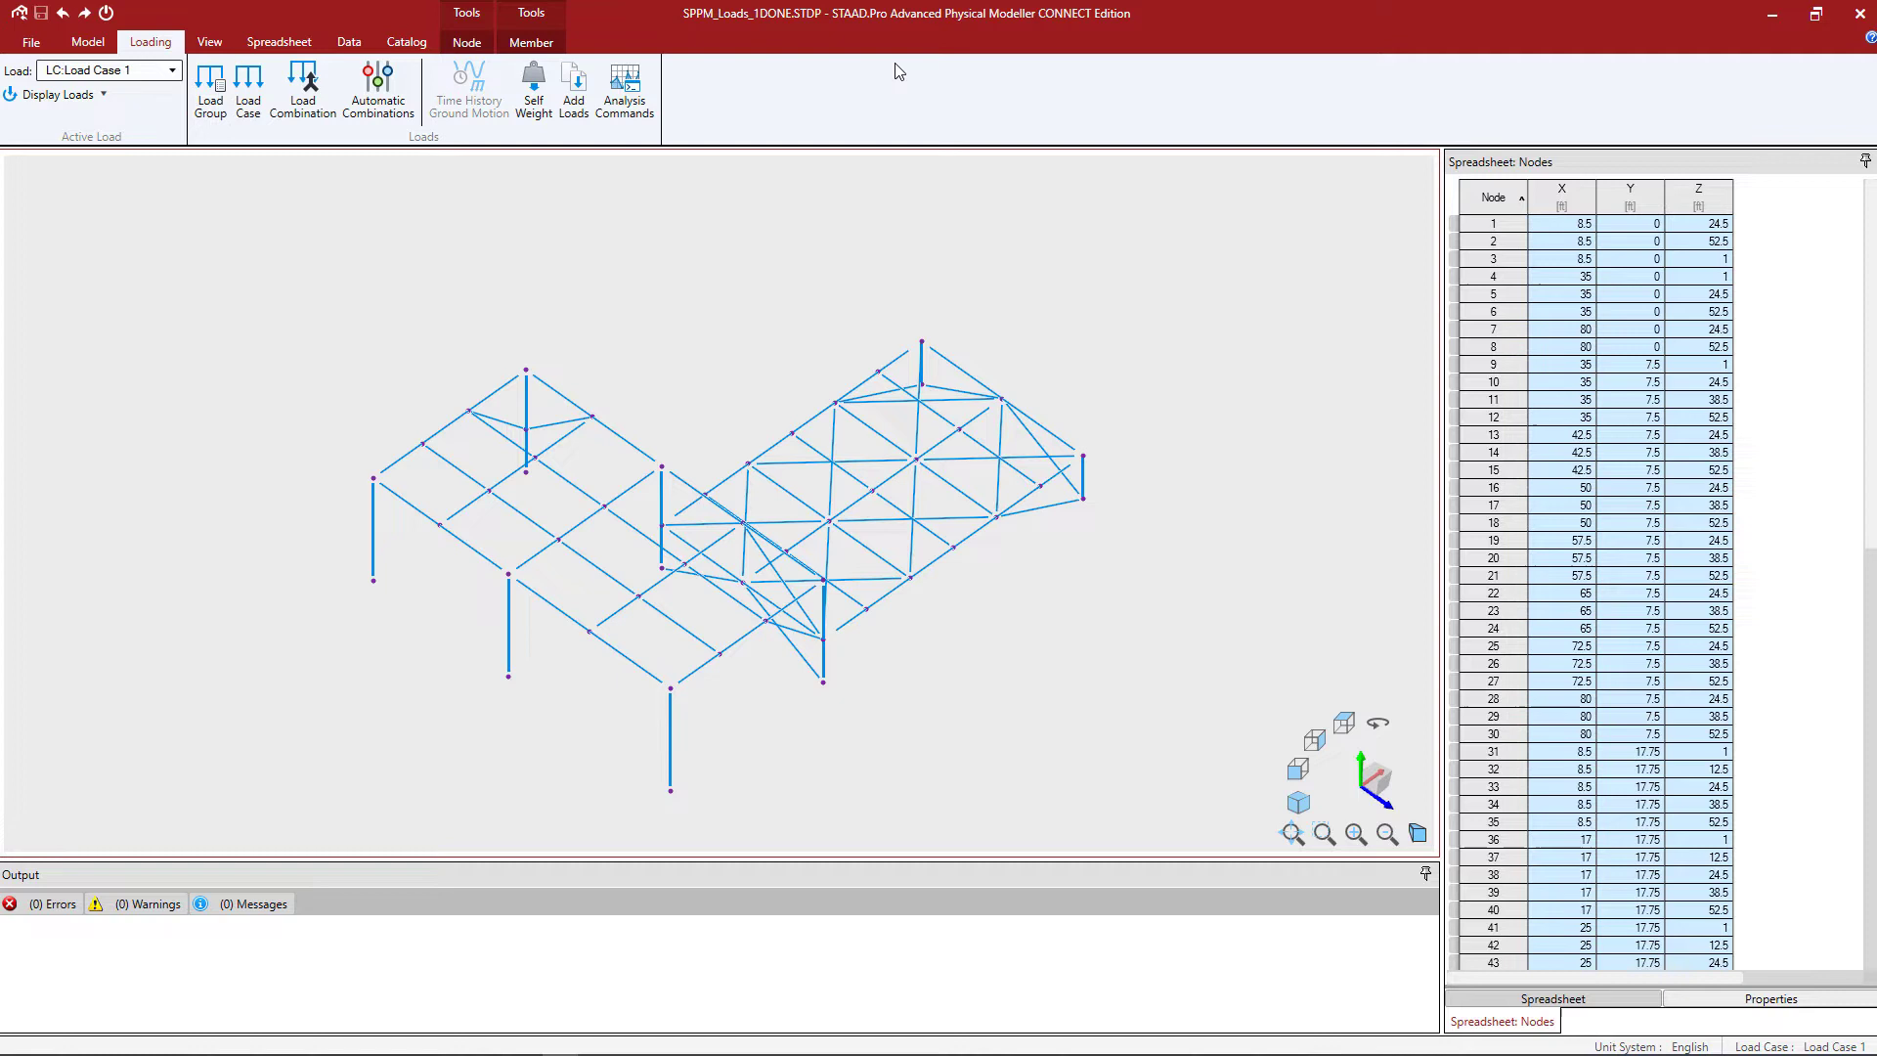
click(282, 41)
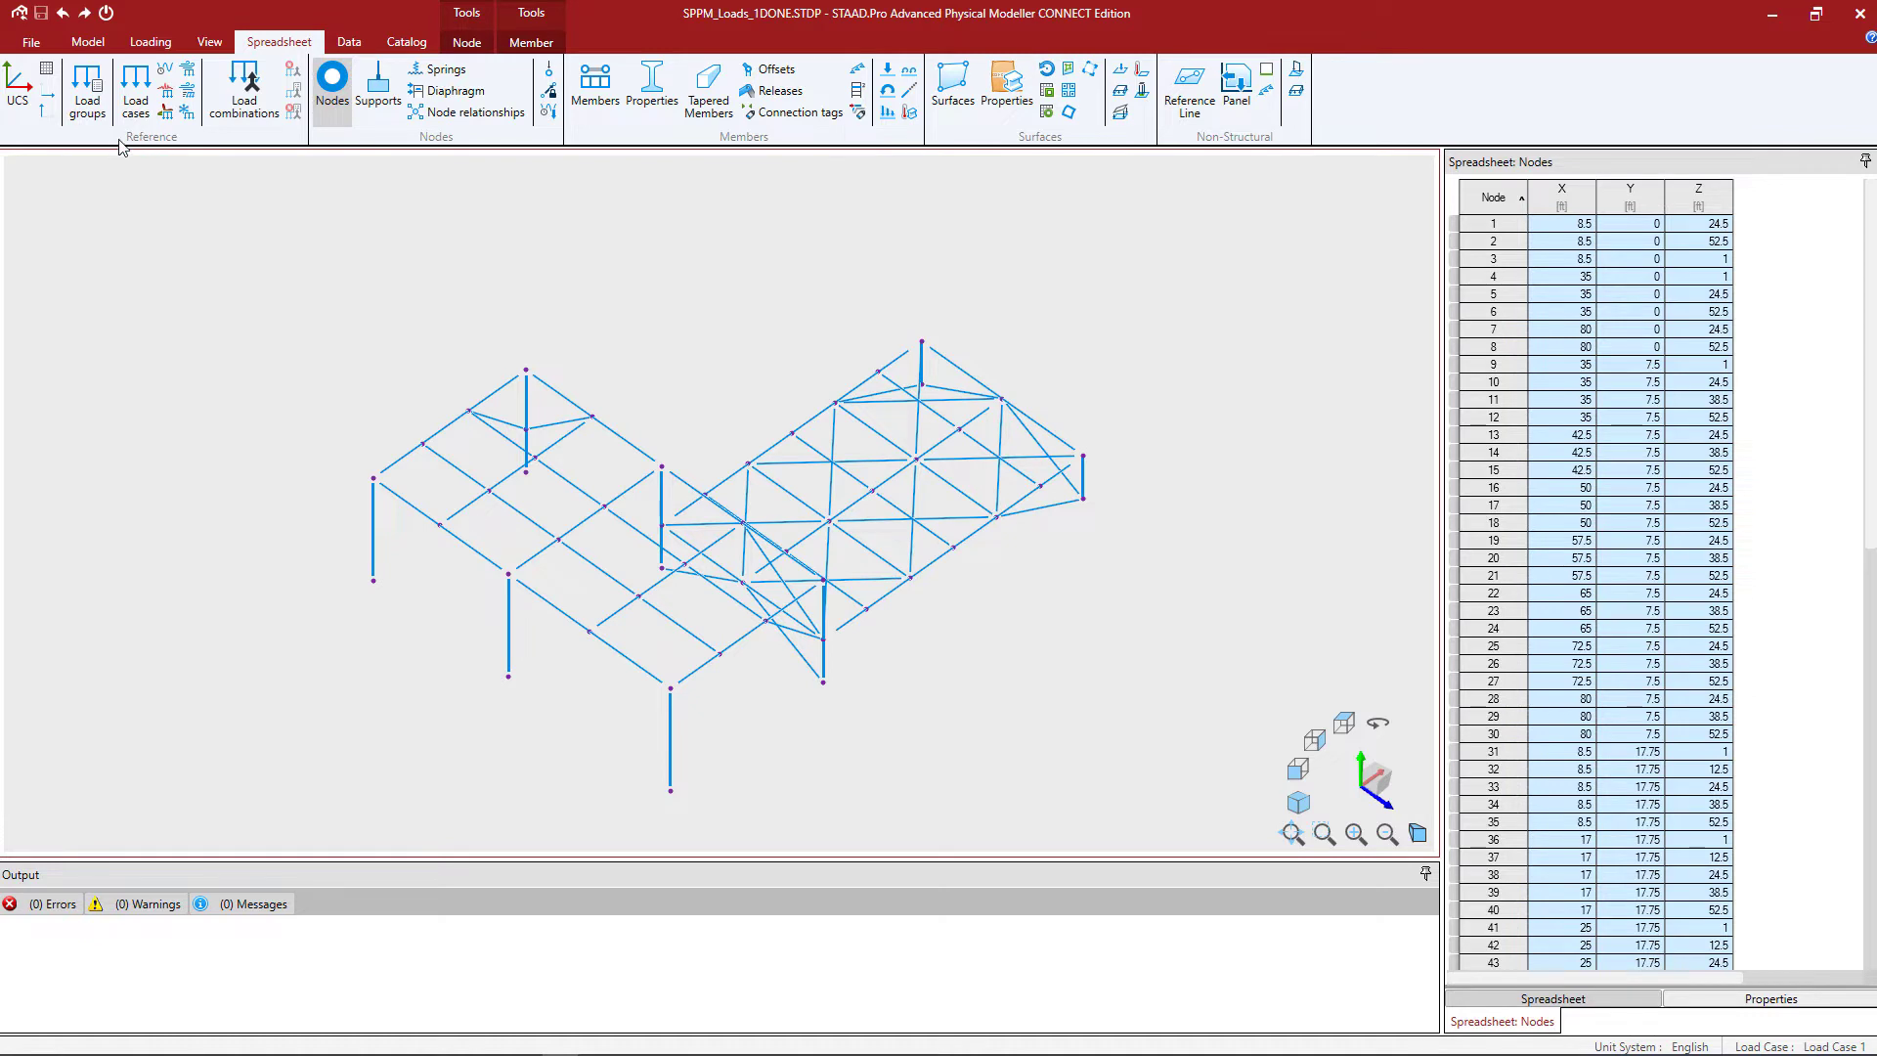
Open the Load Cases spreadsheet and widen its panel beside the frame
click(134, 106)
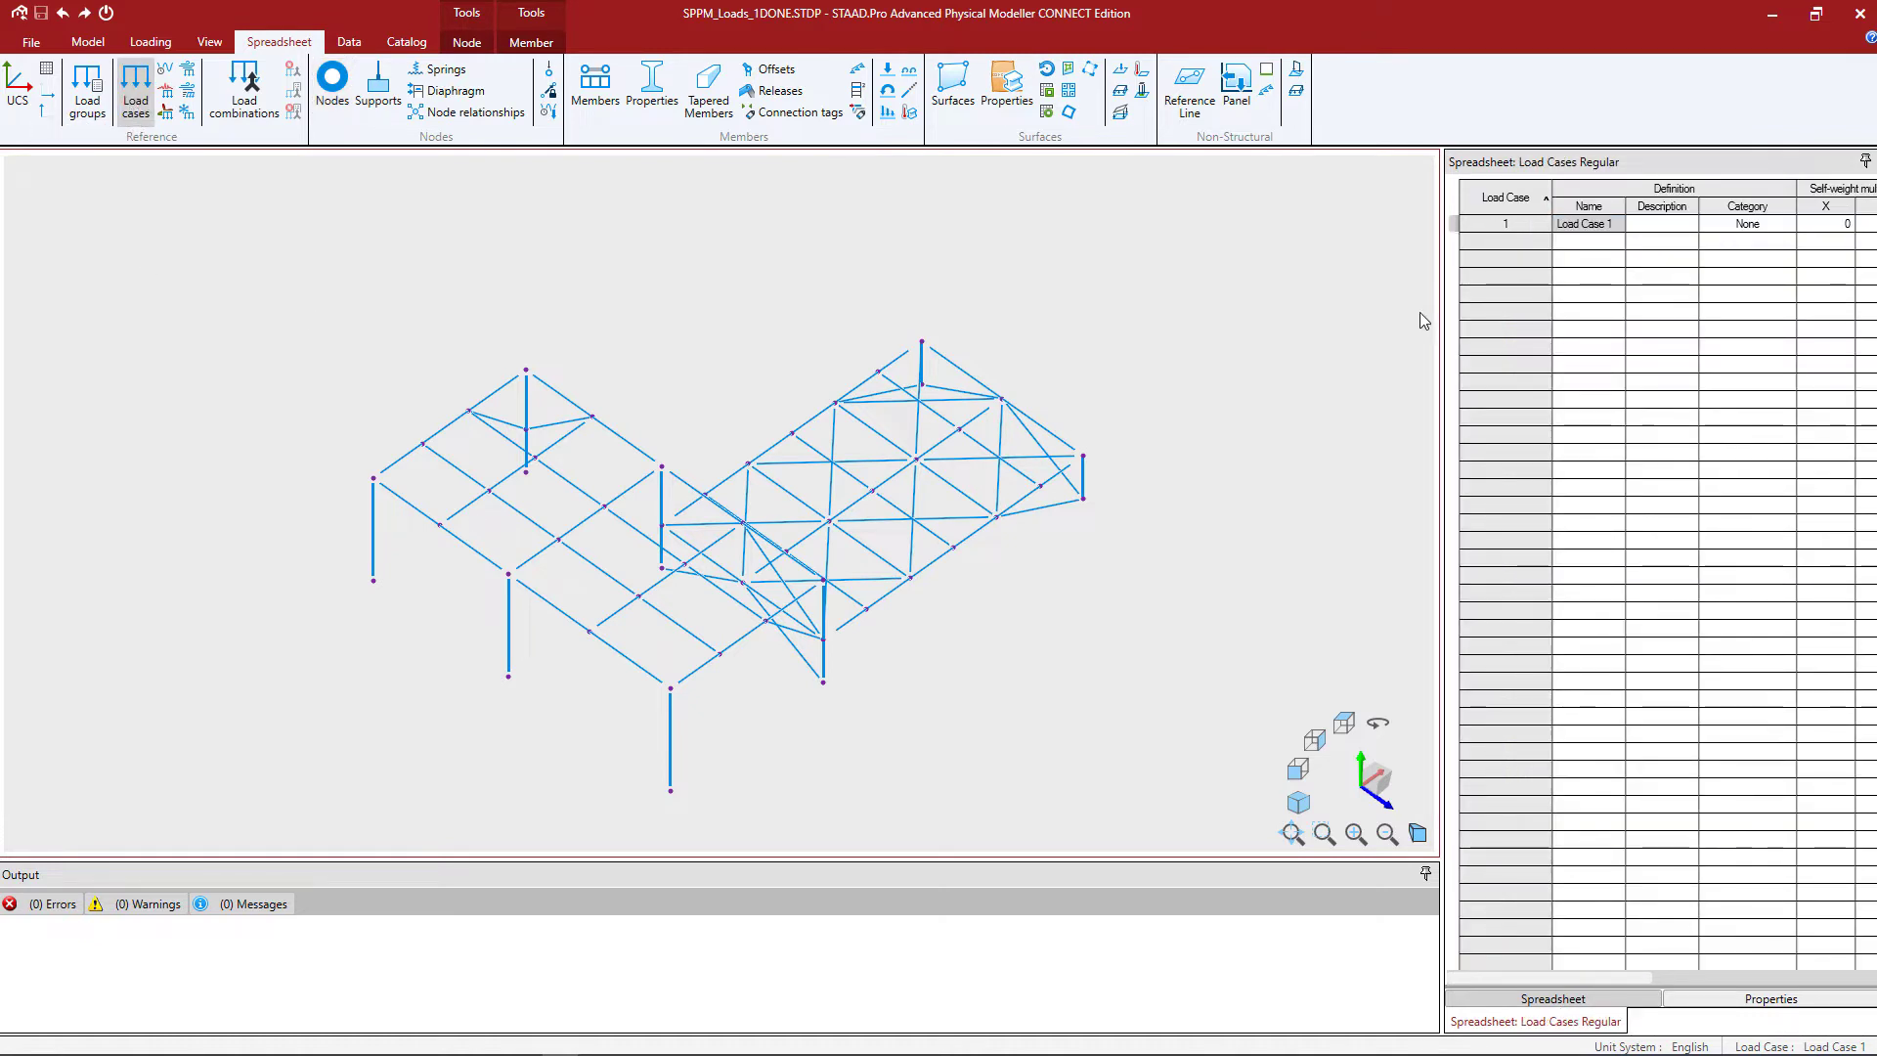
drag(1444, 319, 966, 442)
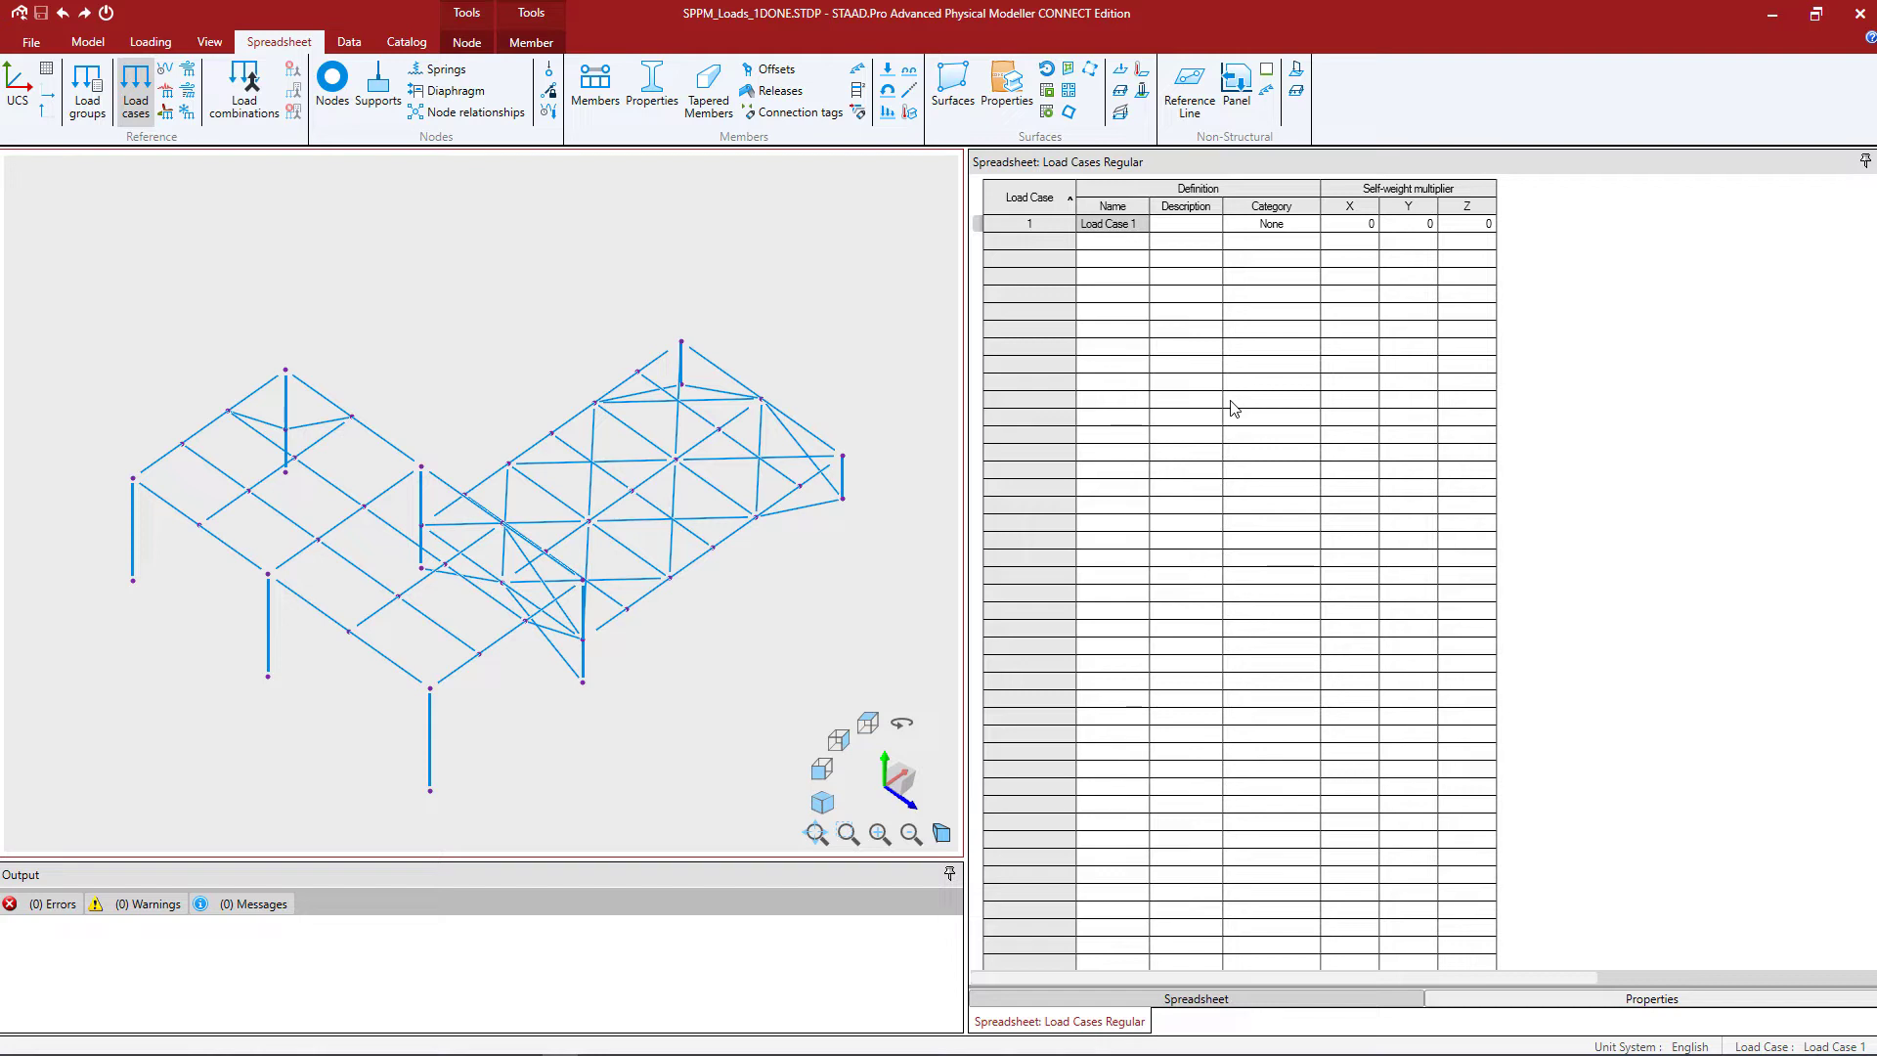
Rename Load Case 1 to 'Dead Load' and set its category to Dead
click(1097, 228)
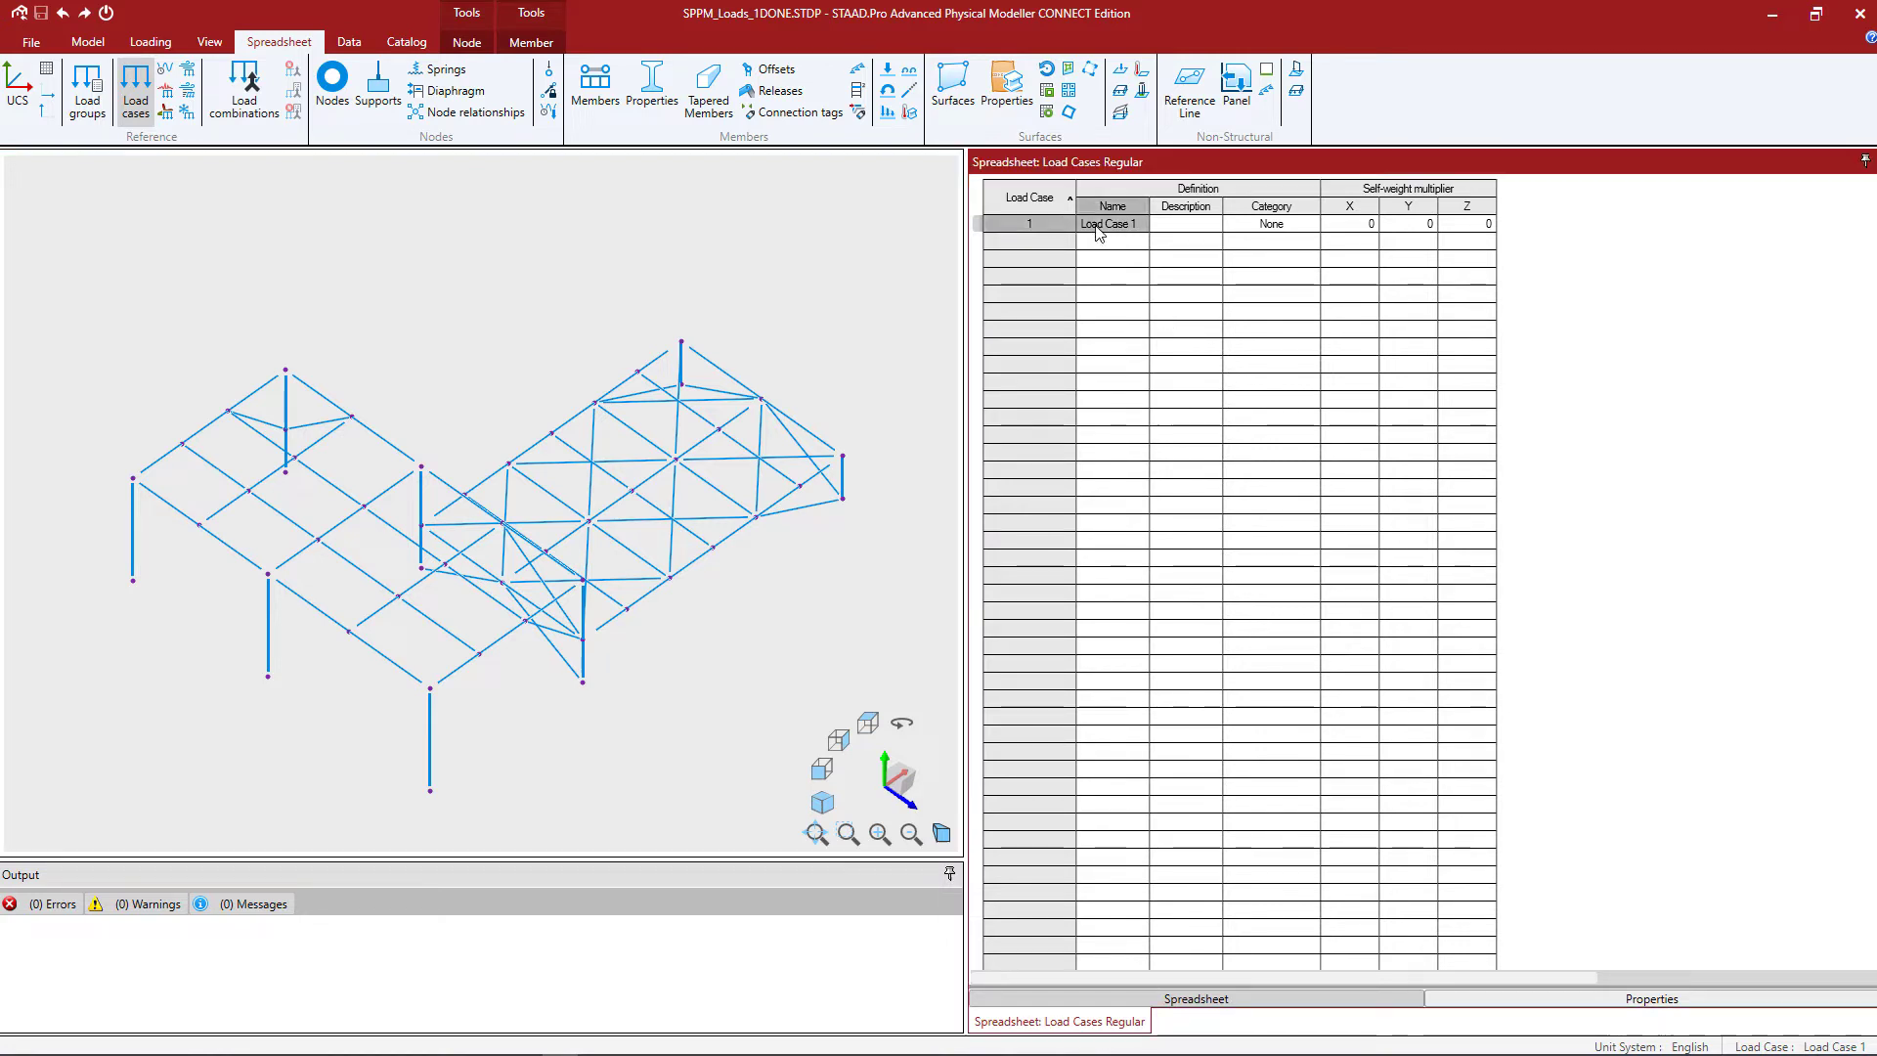
click(1097, 228)
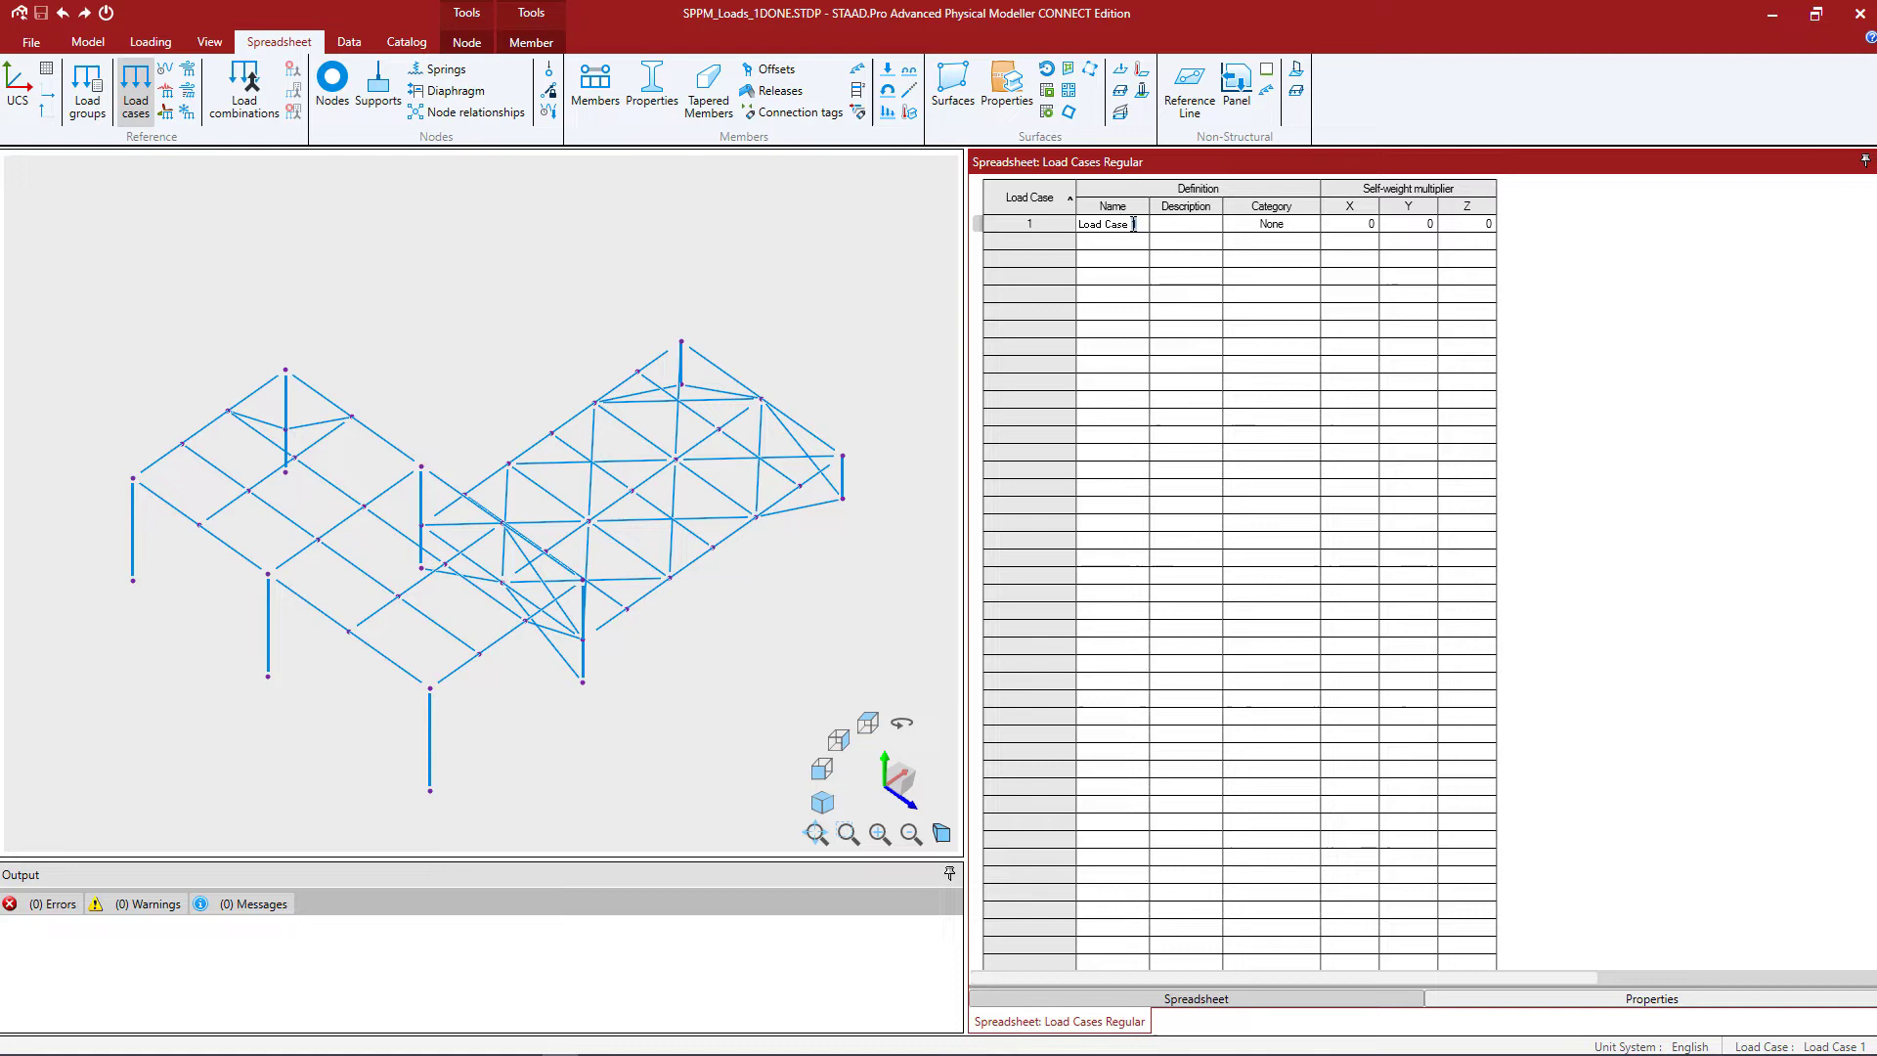
drag(1133, 224, 1078, 224)
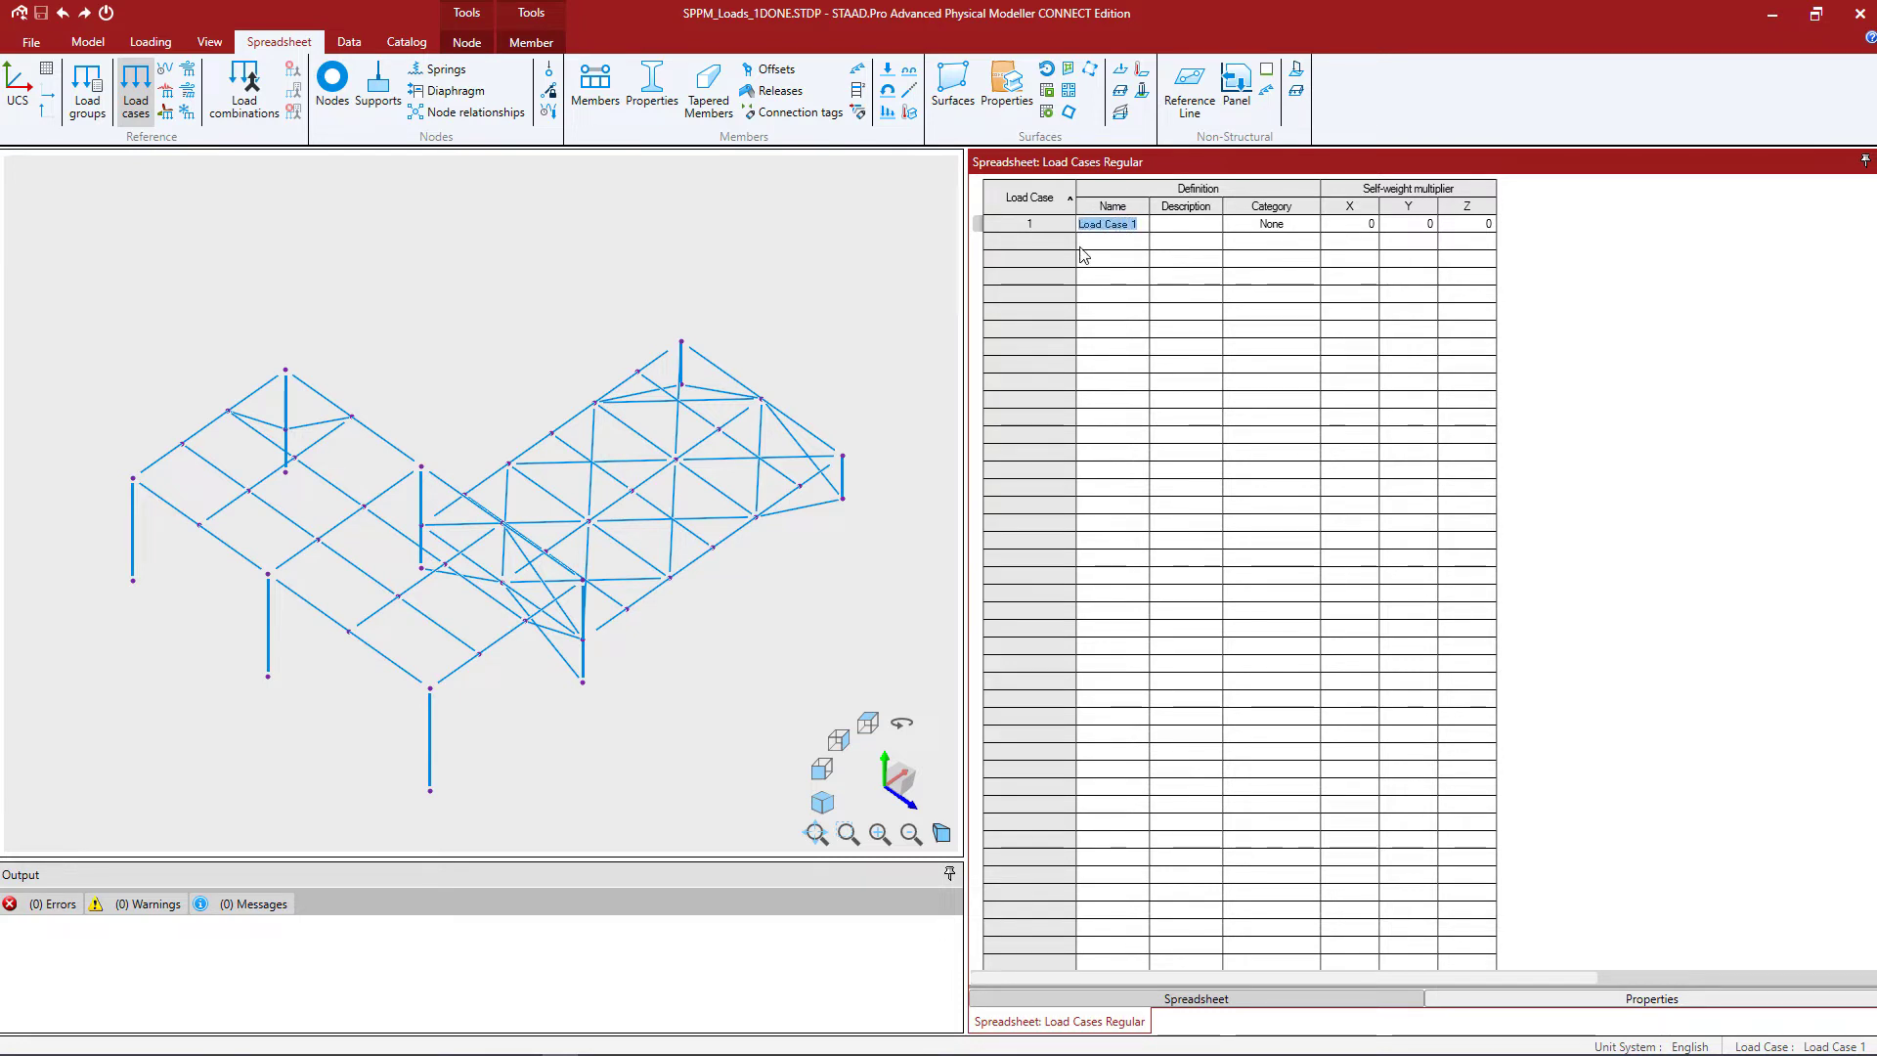
text(Dea)
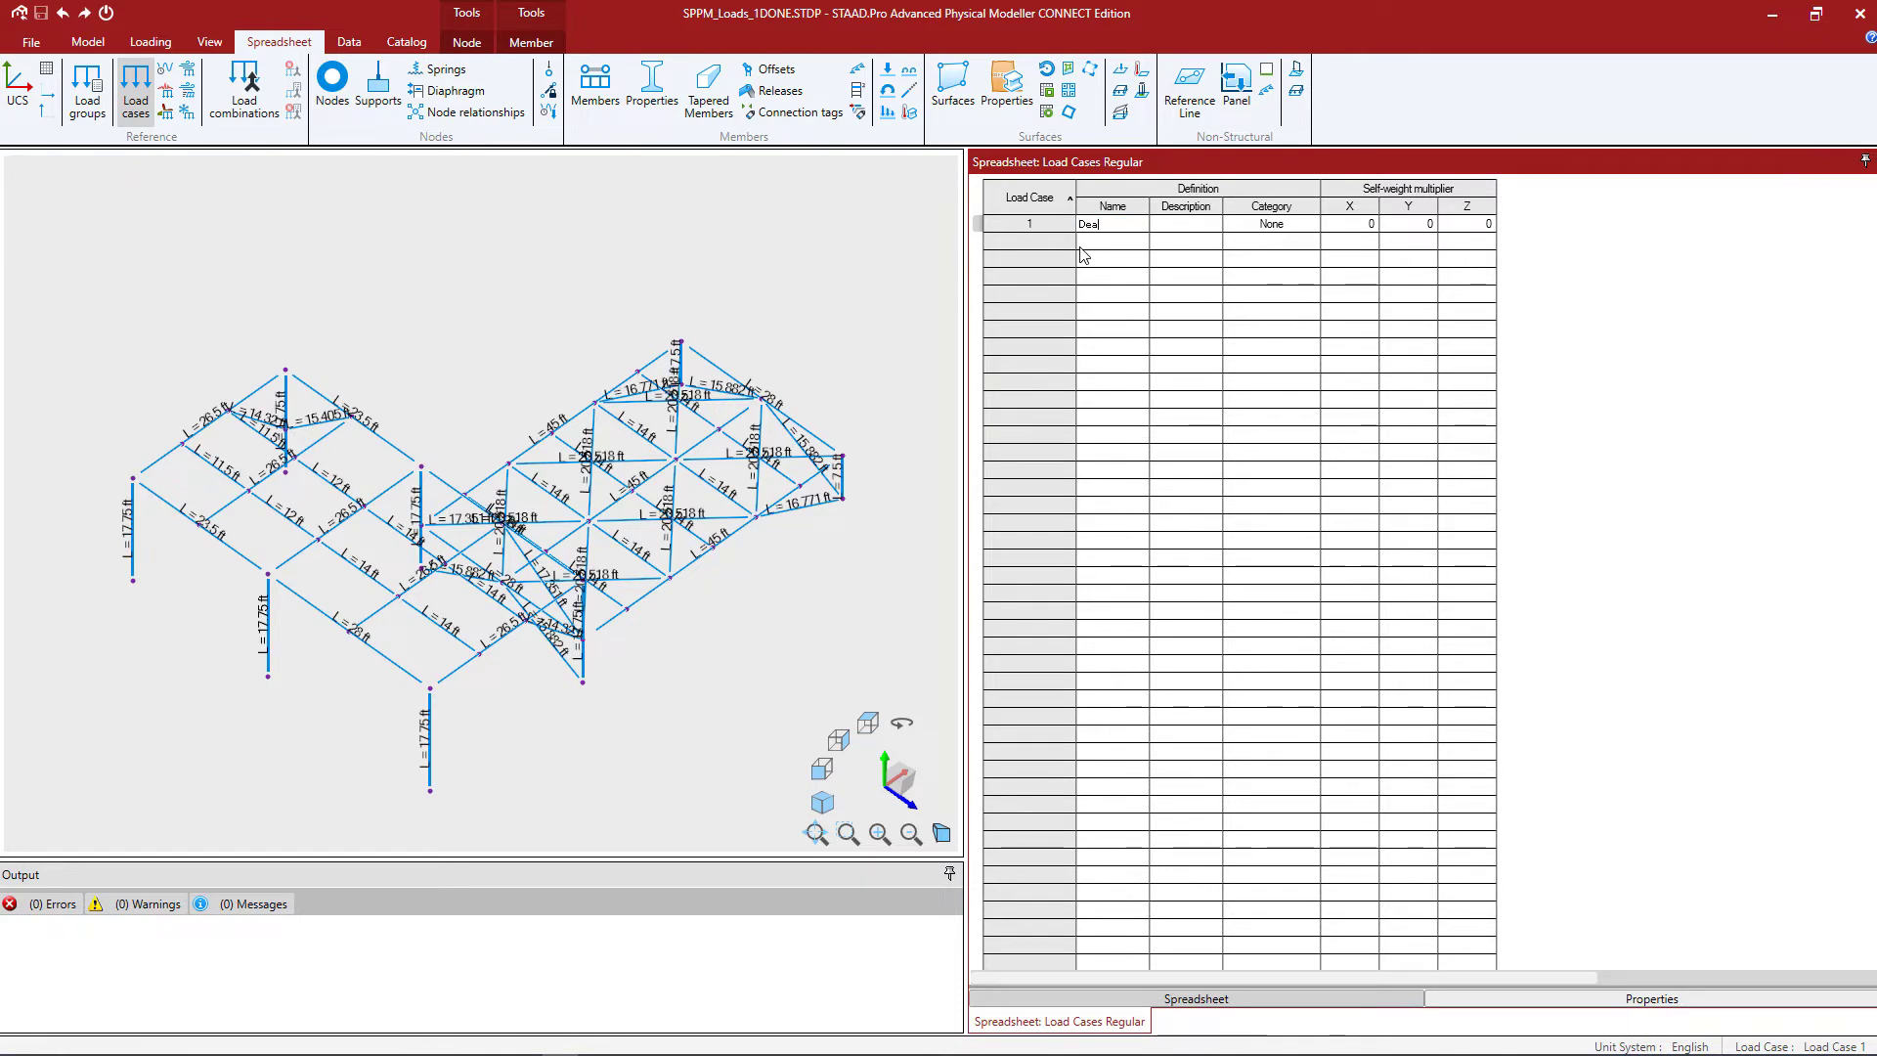
text(d Load)
click(1287, 223)
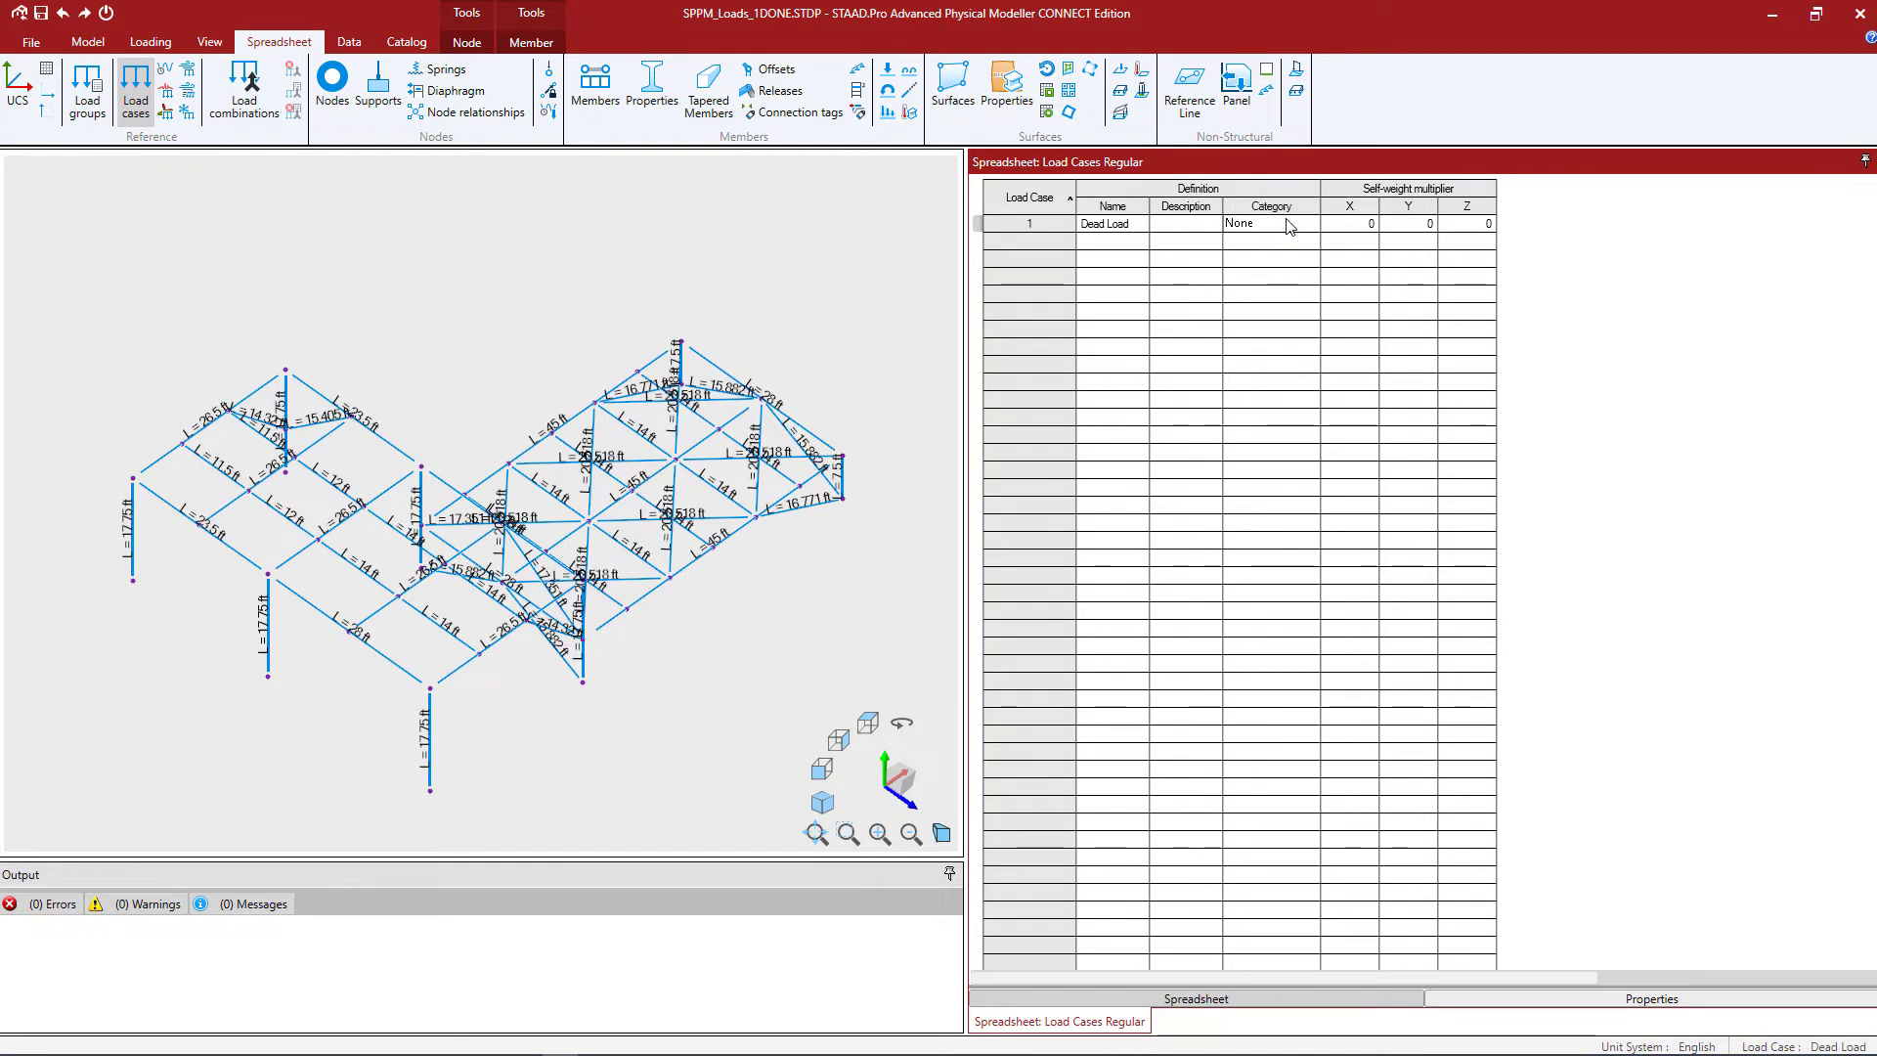
click(1306, 226)
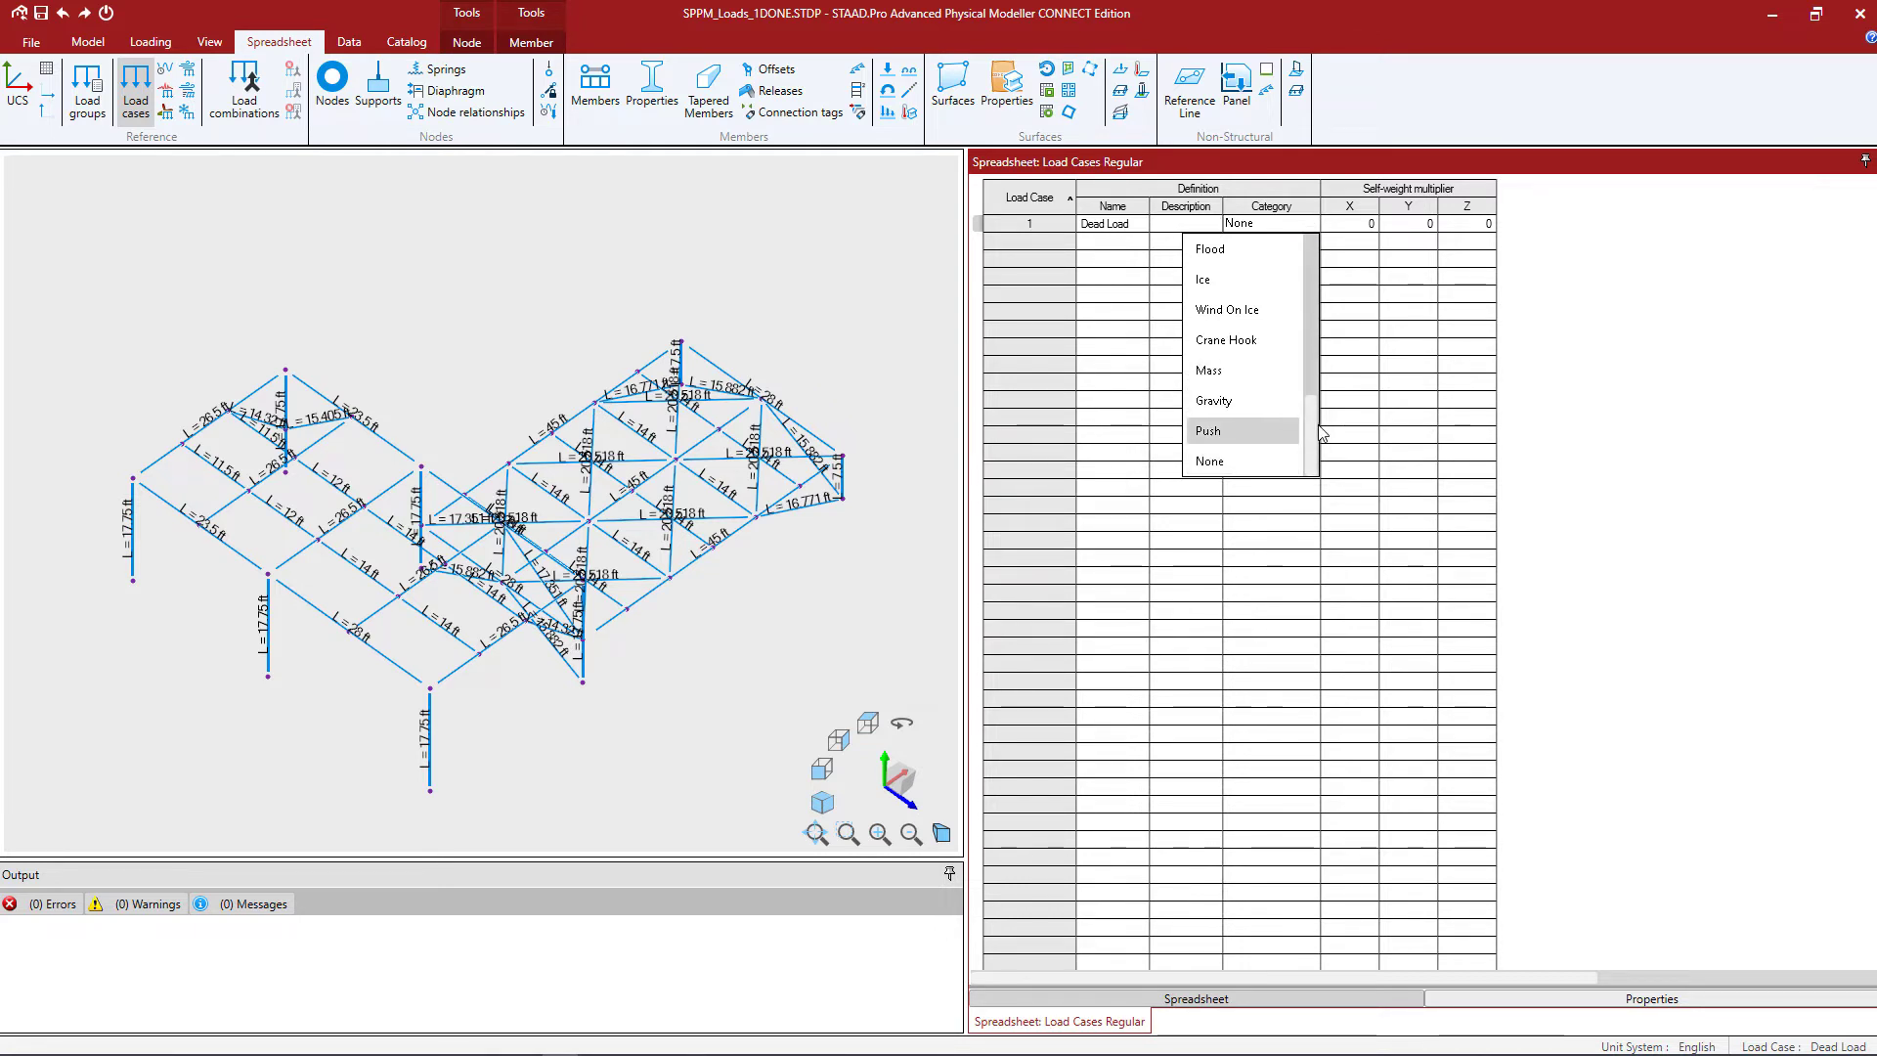
drag(1312, 433, 1345, 244)
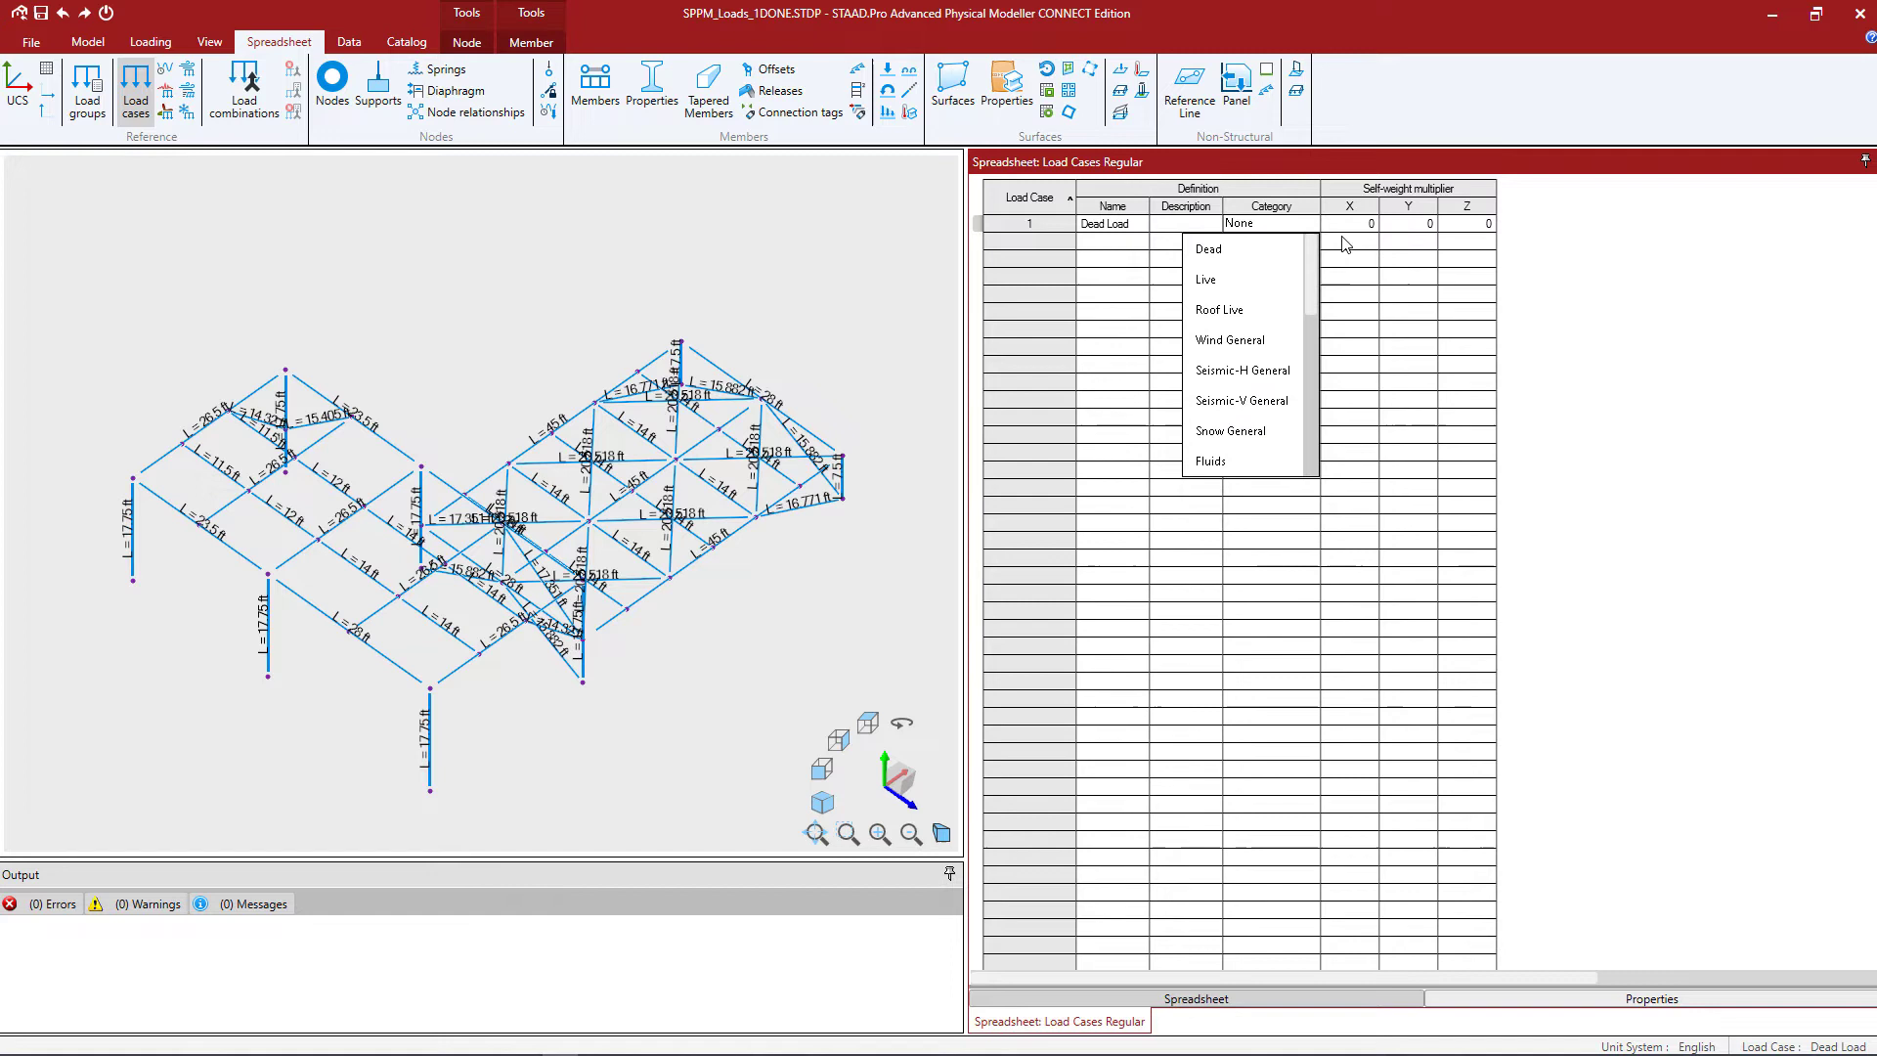
click(1230, 251)
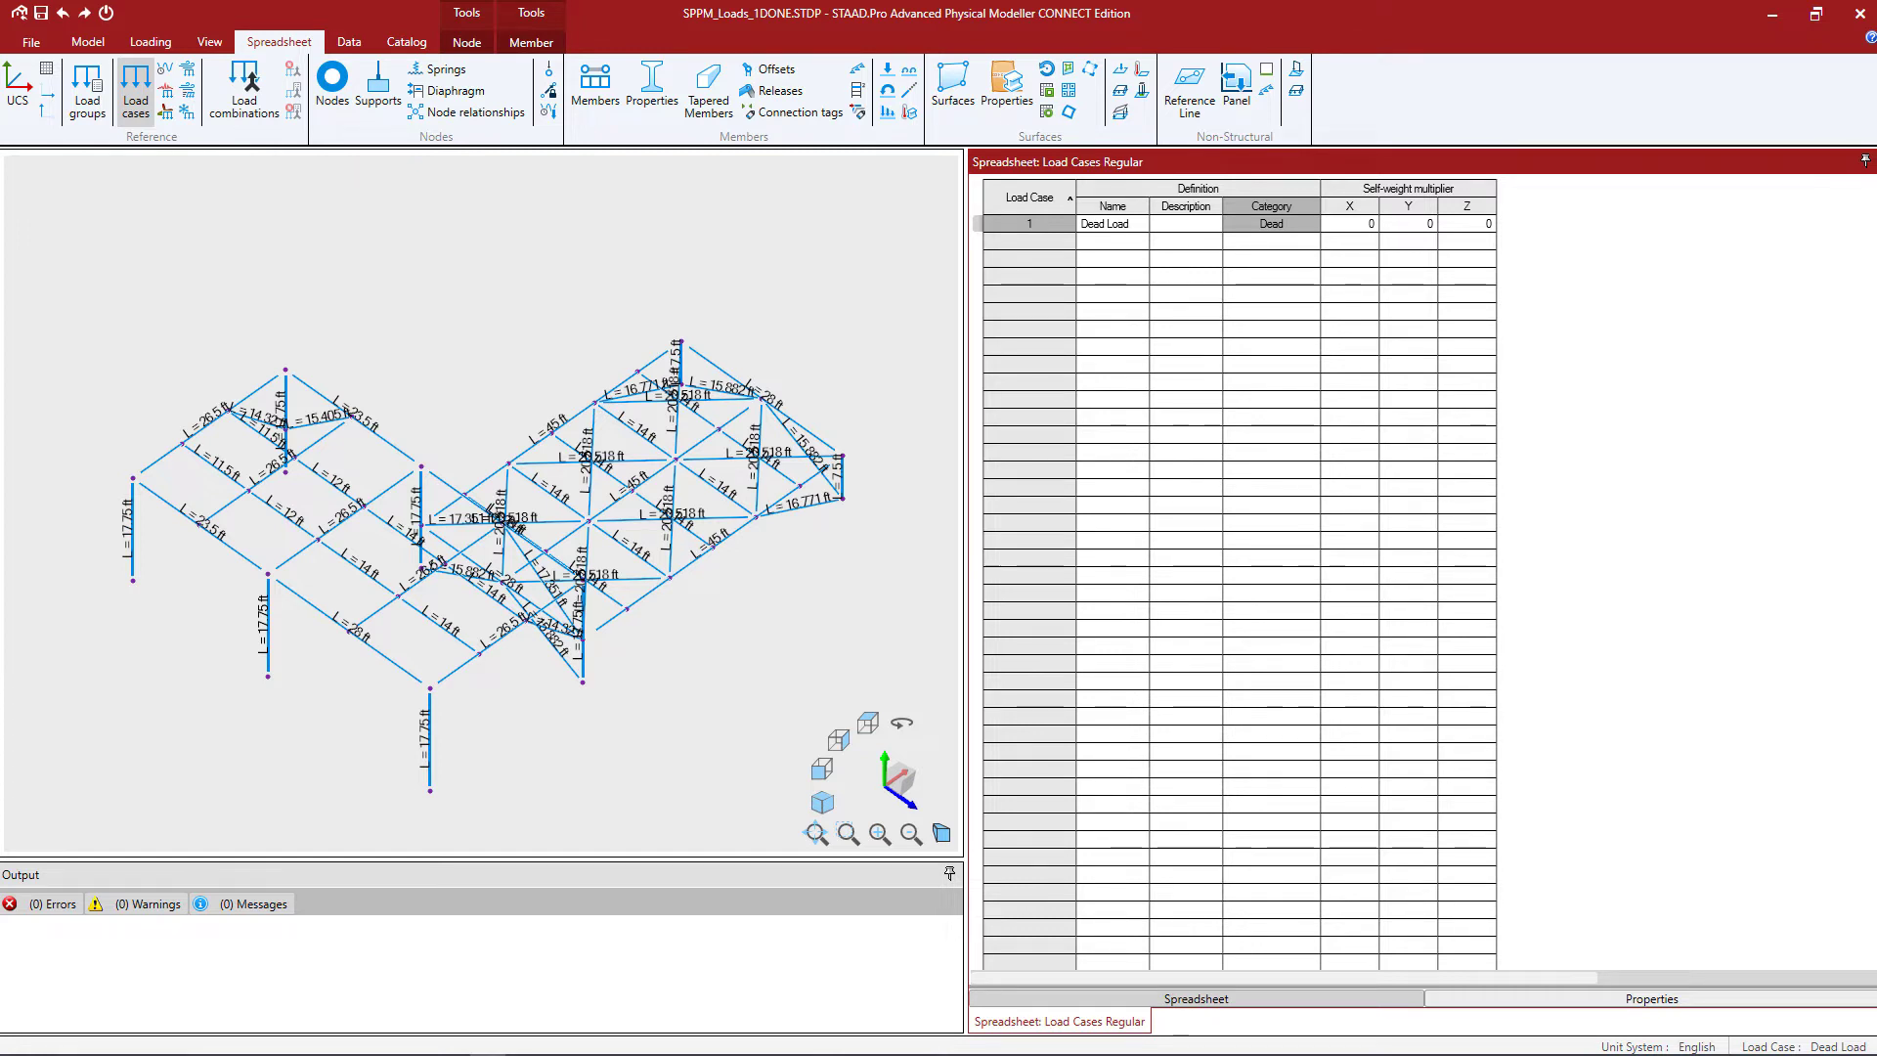
Create load case 2 named 'Live Load', category Live, in Analysis 1
click(151, 42)
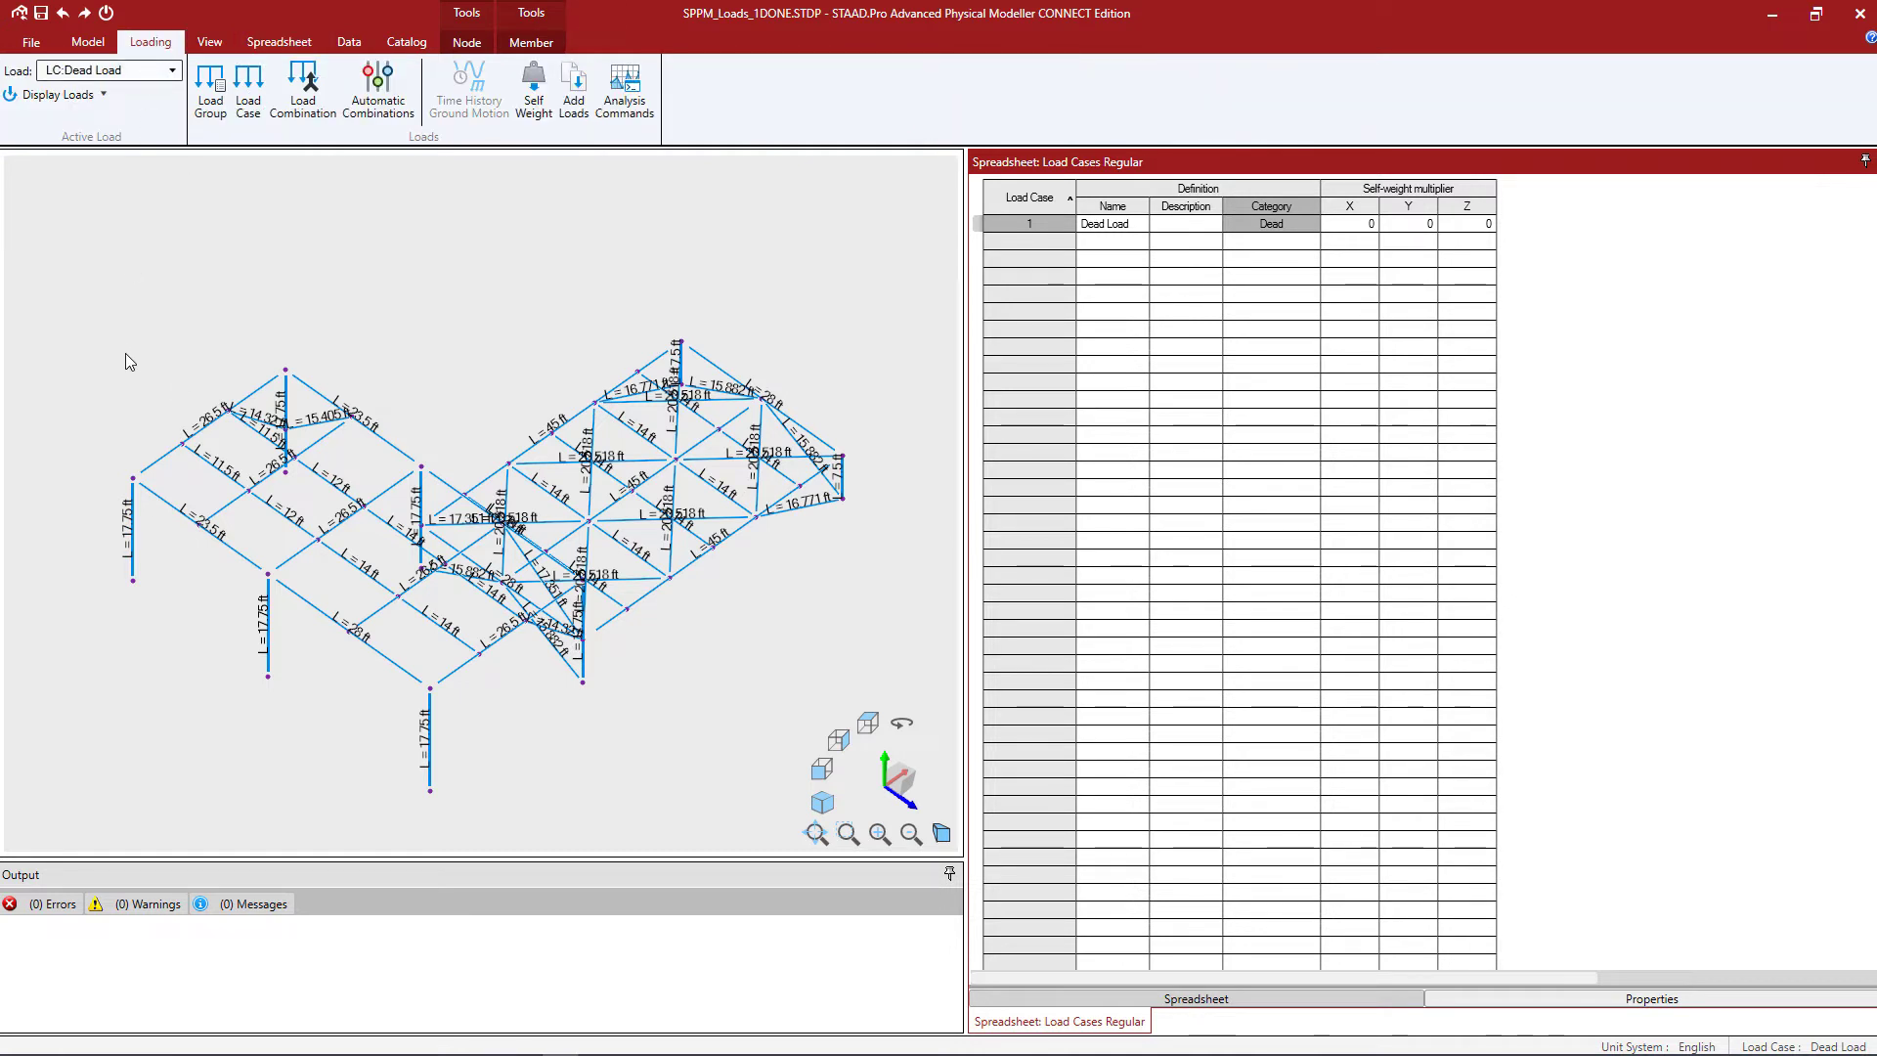
click(249, 122)
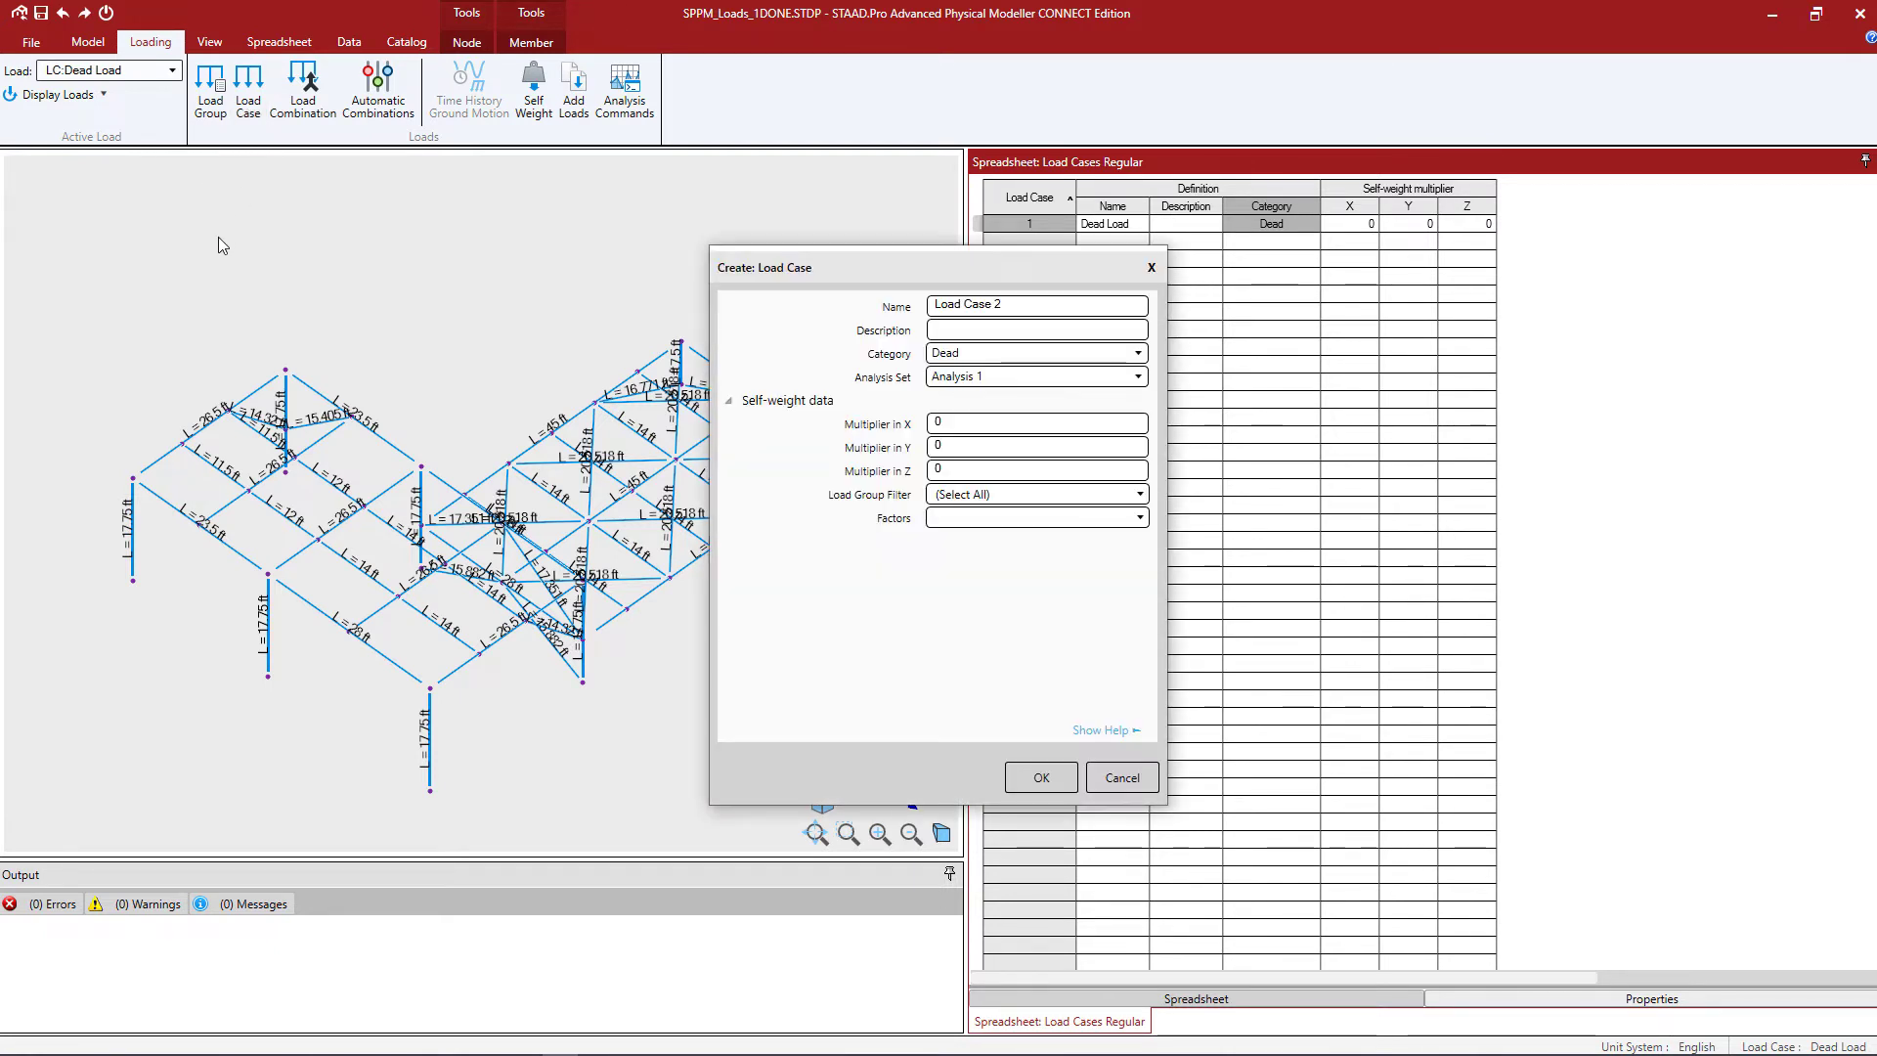
click(1012, 304)
key(ctrl+a)
key(BackSpace)
text(Live Load)
click(969, 358)
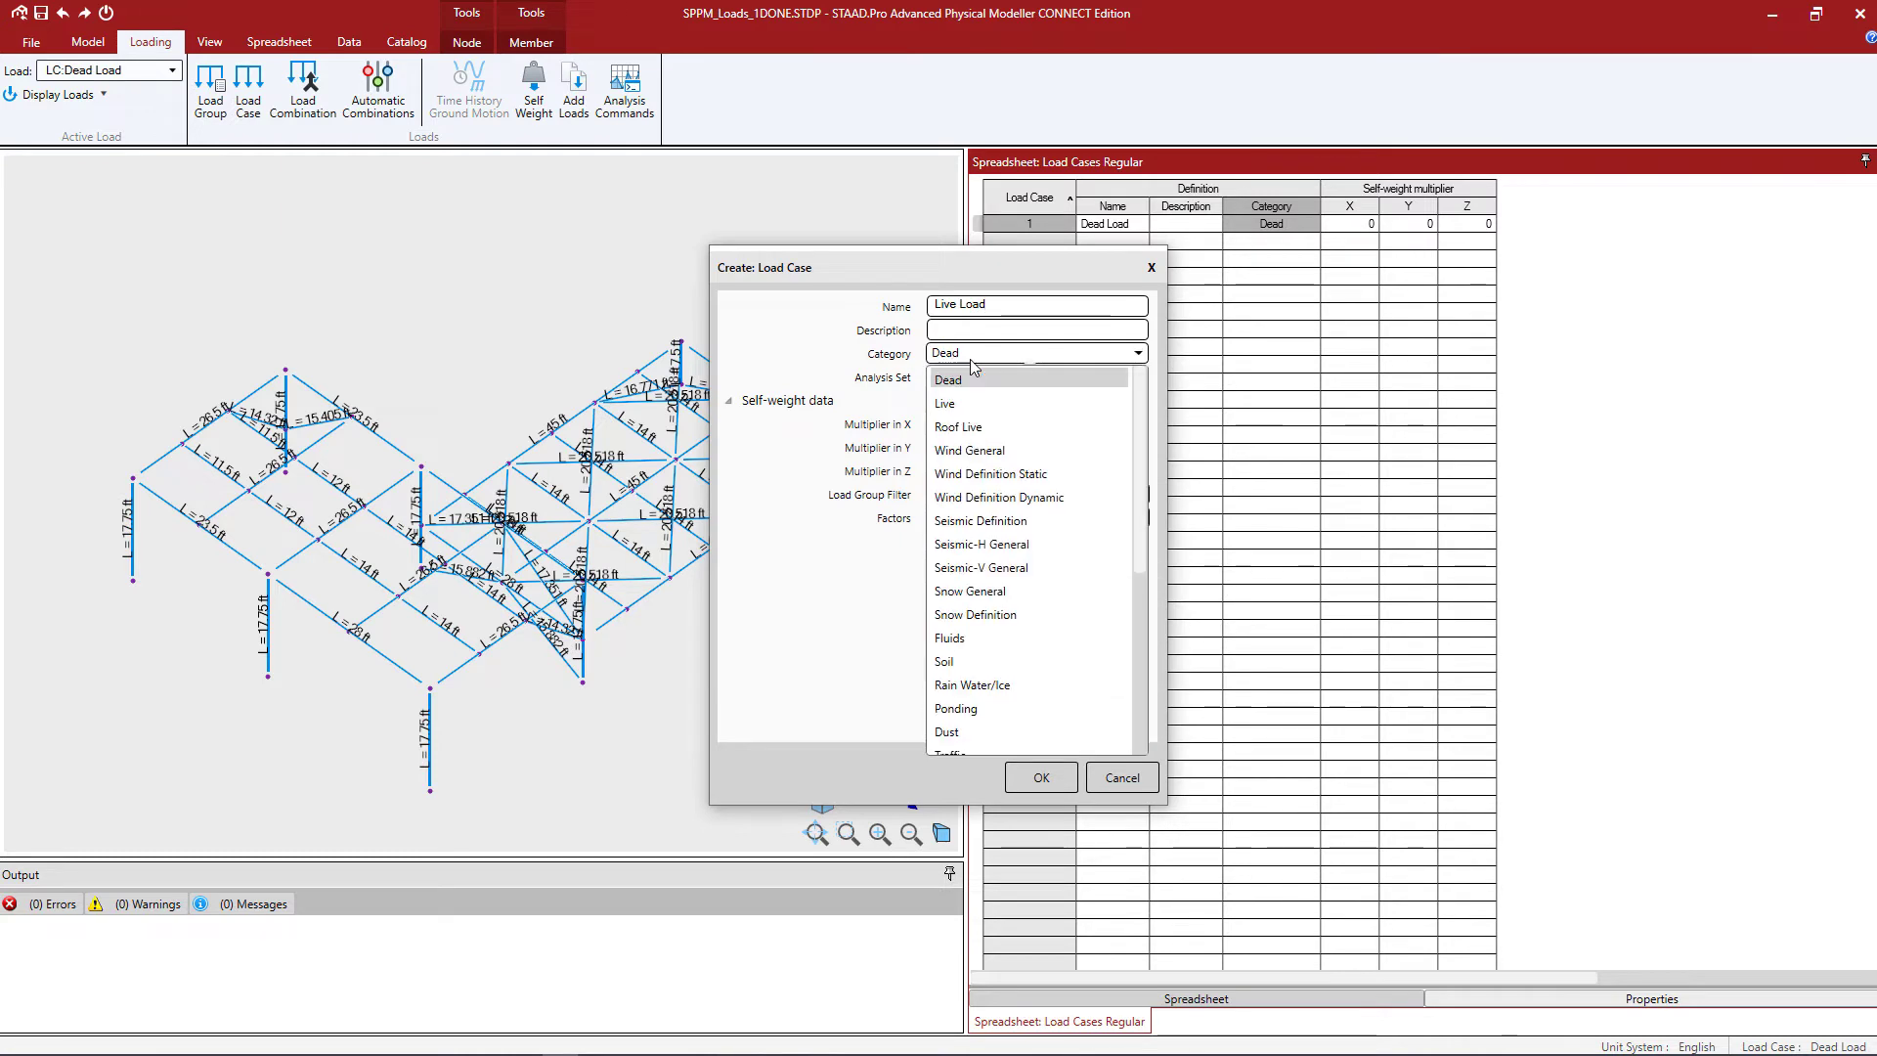
click(1000, 405)
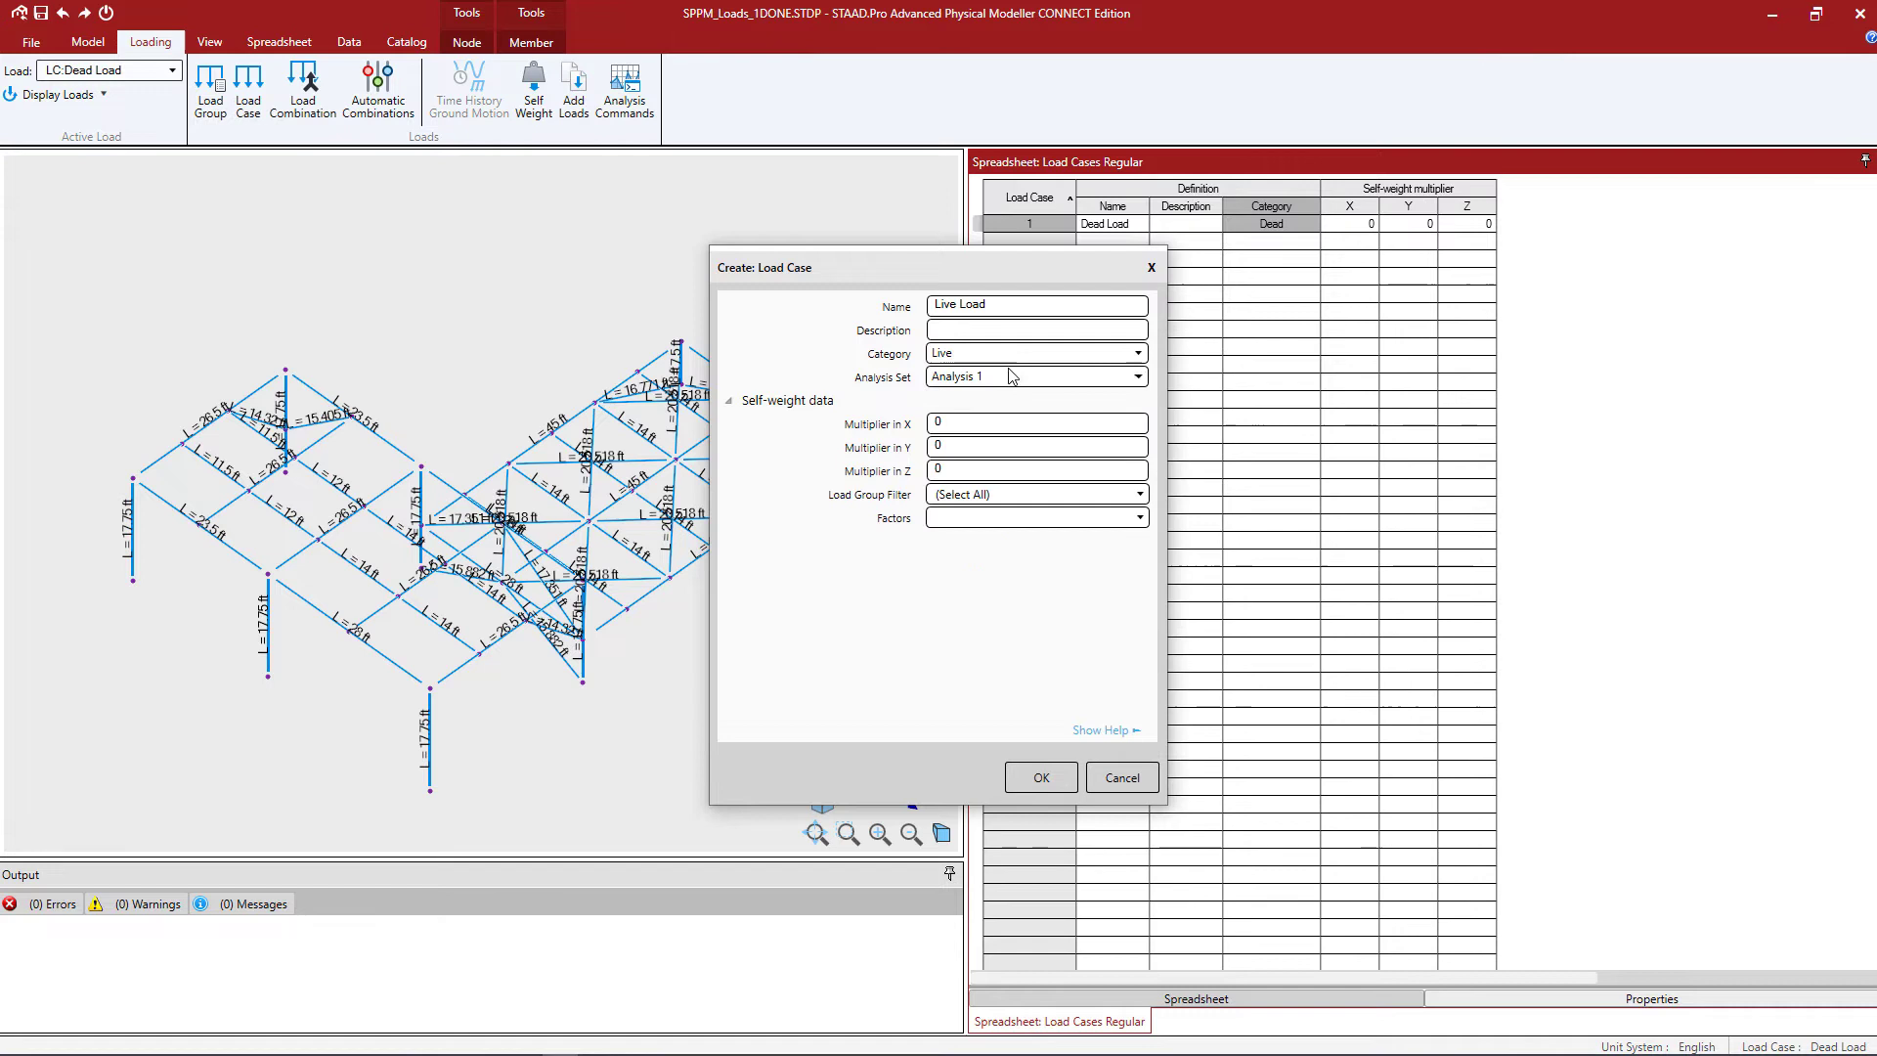
click(1012, 378)
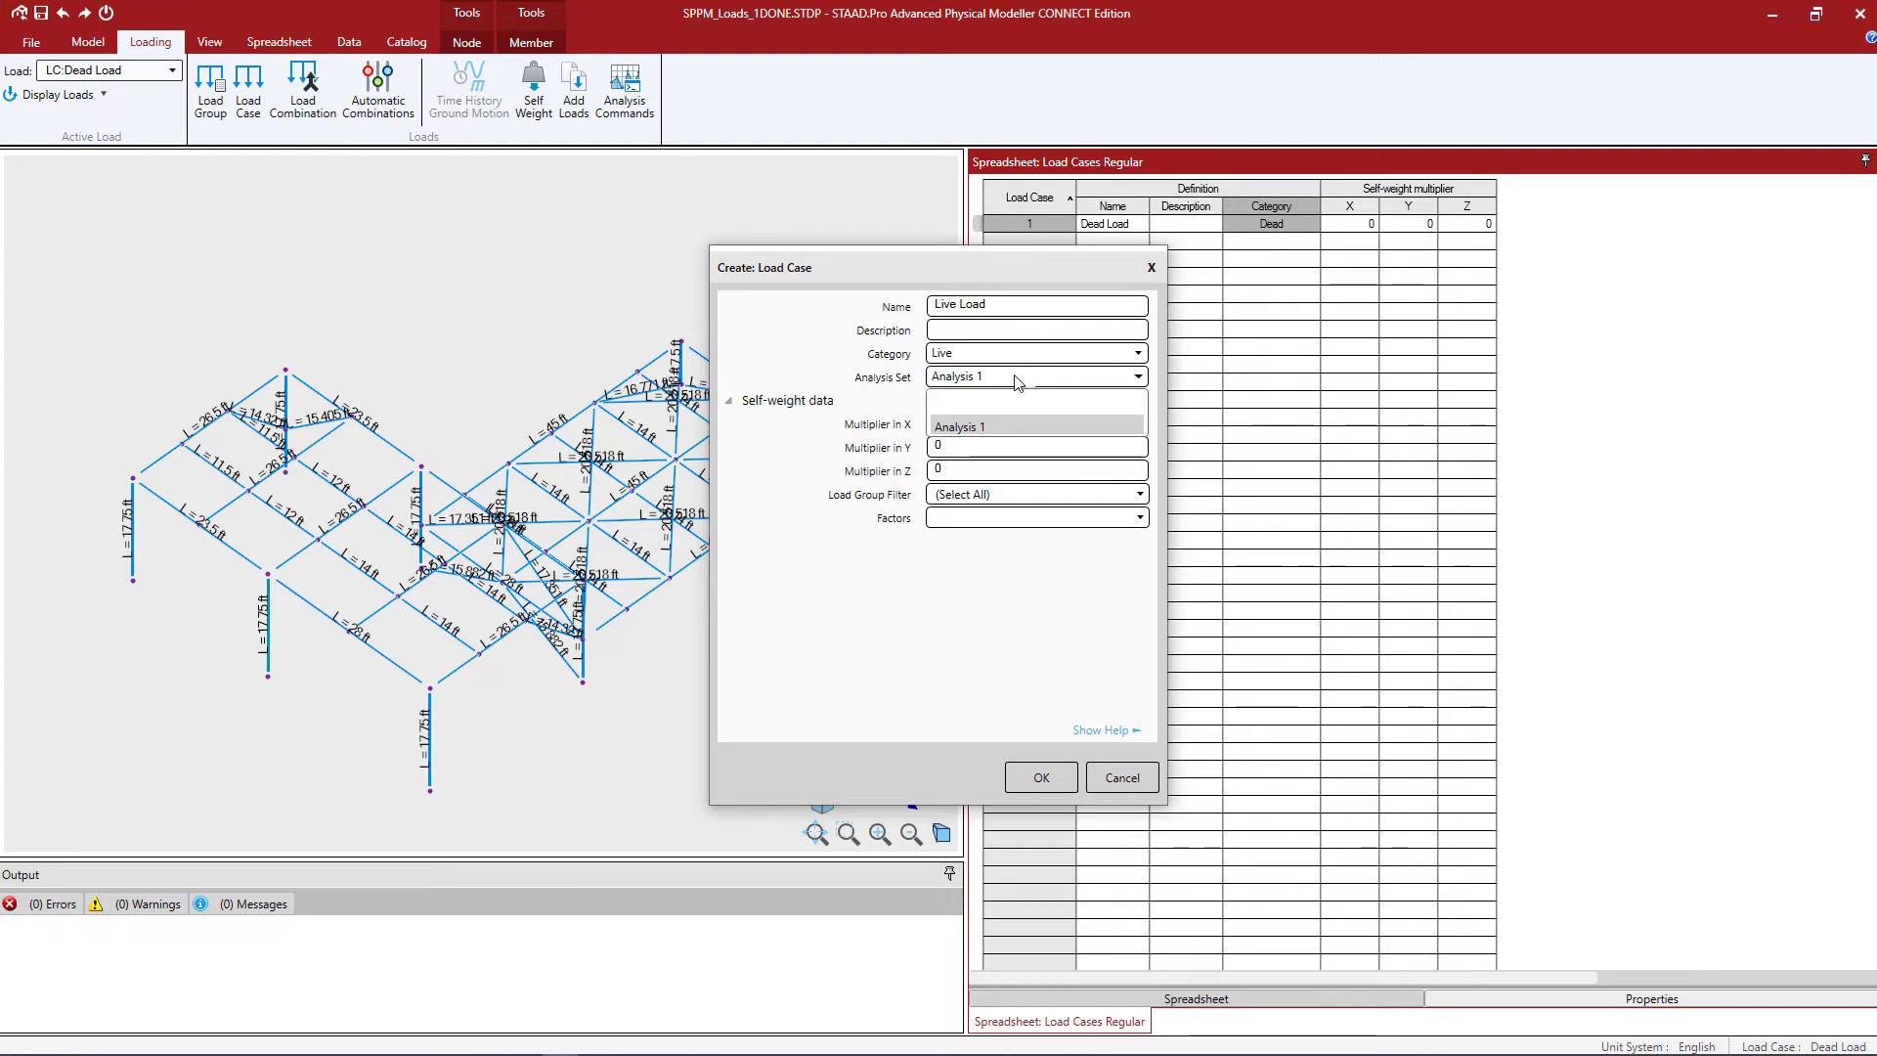
click(1016, 382)
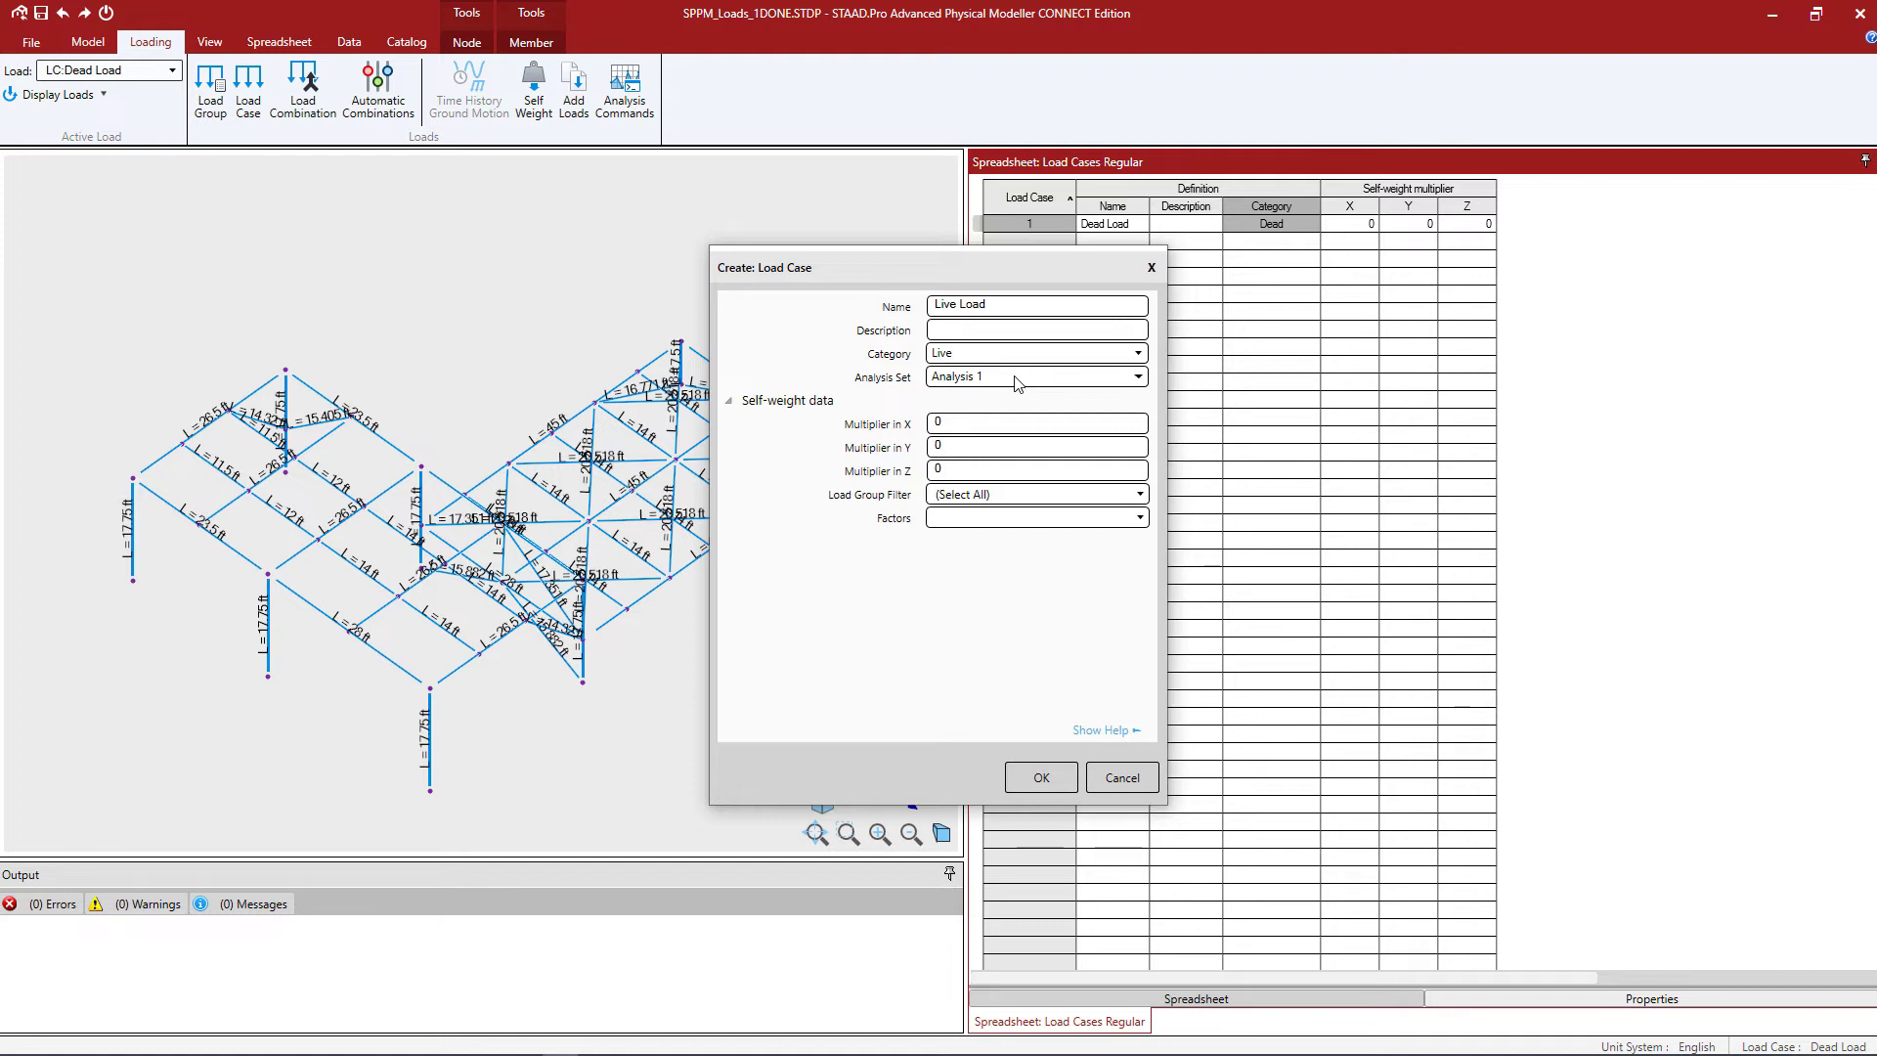
click(1026, 776)
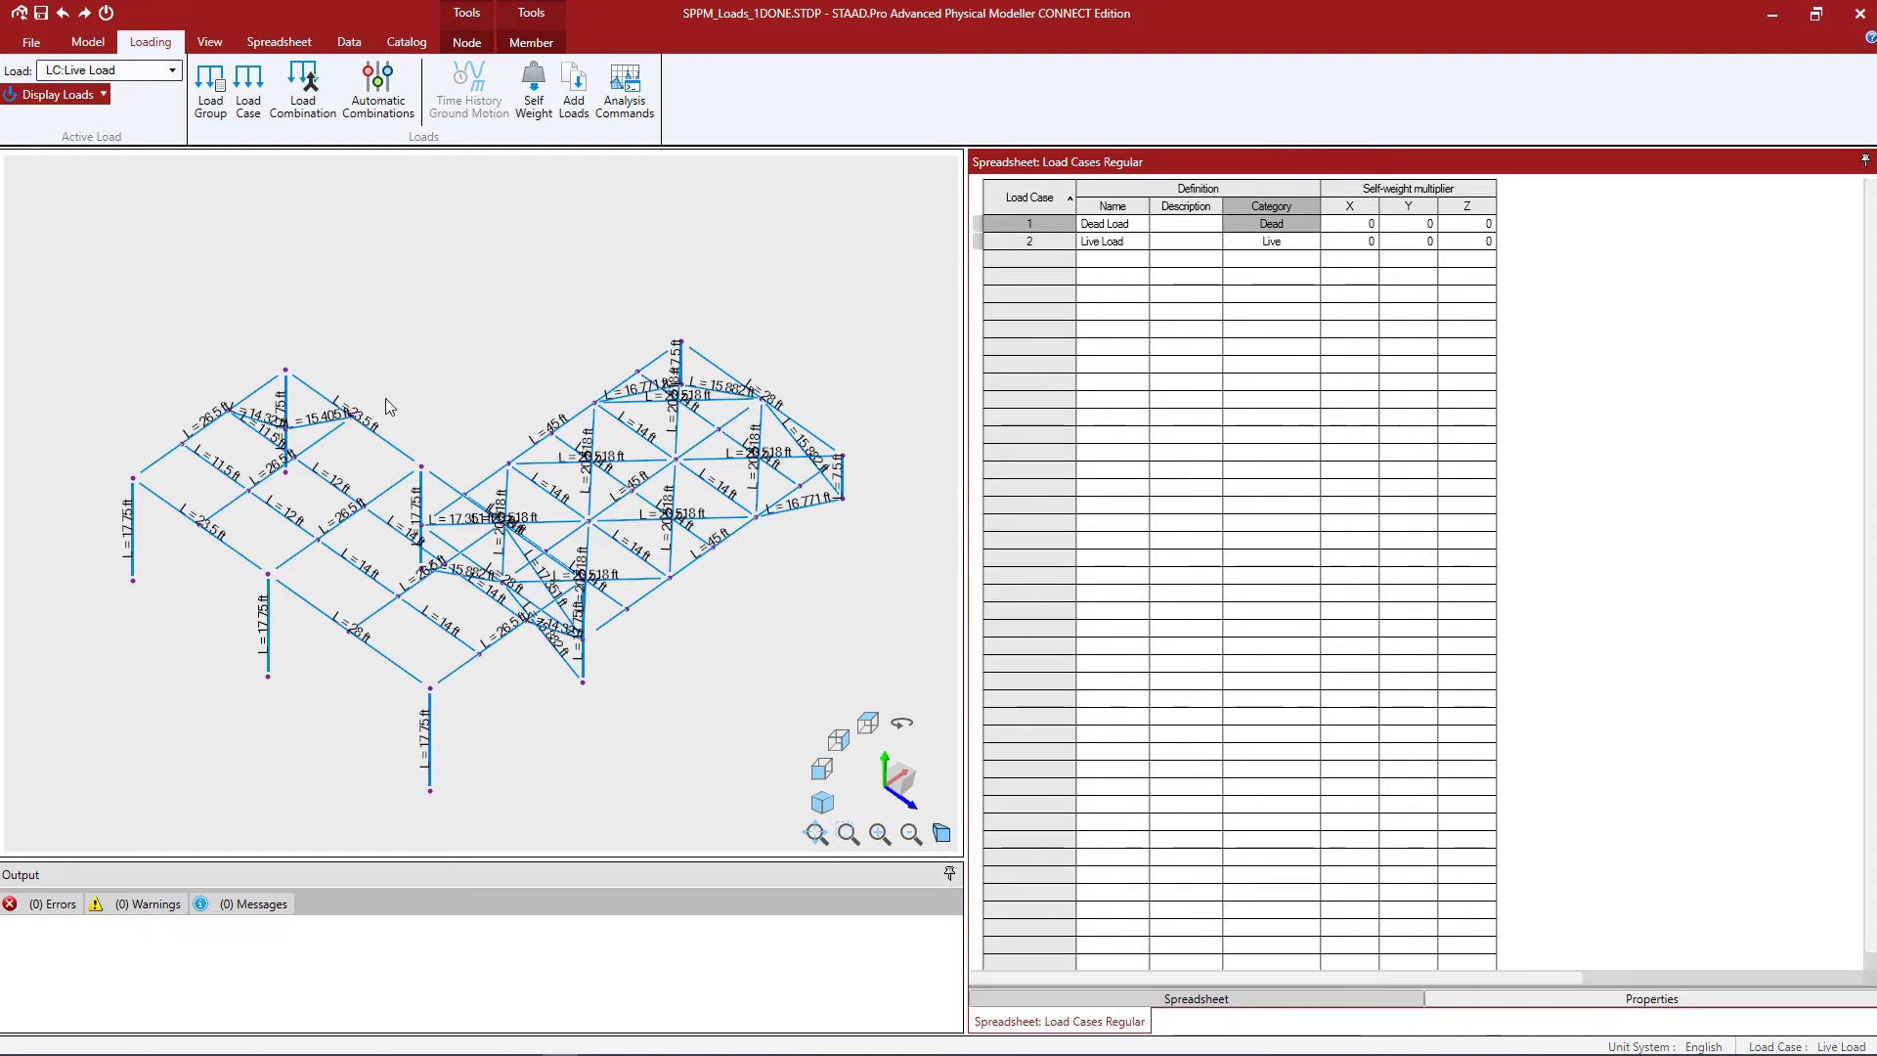
Start a new load case named 'Snow Load' with category Snow General
click(249, 122)
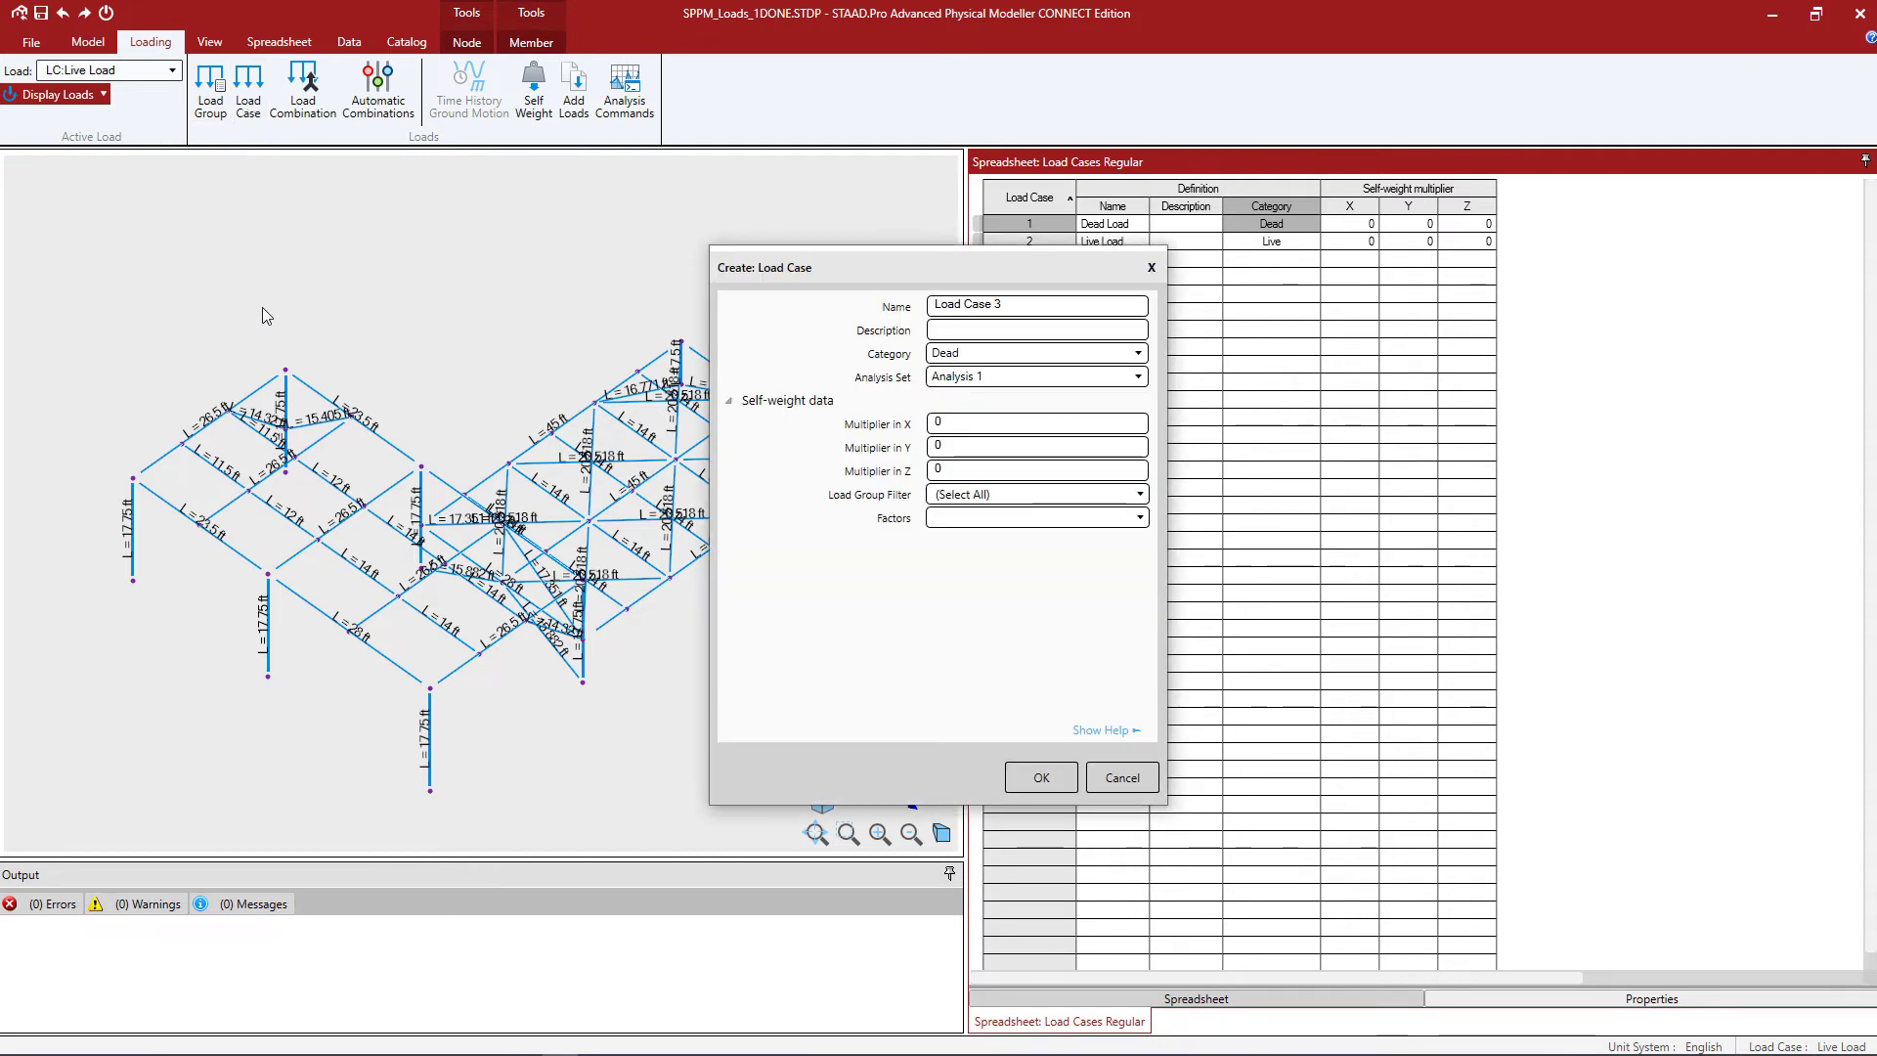
click(1011, 306)
text(Snow Load)
click(963, 355)
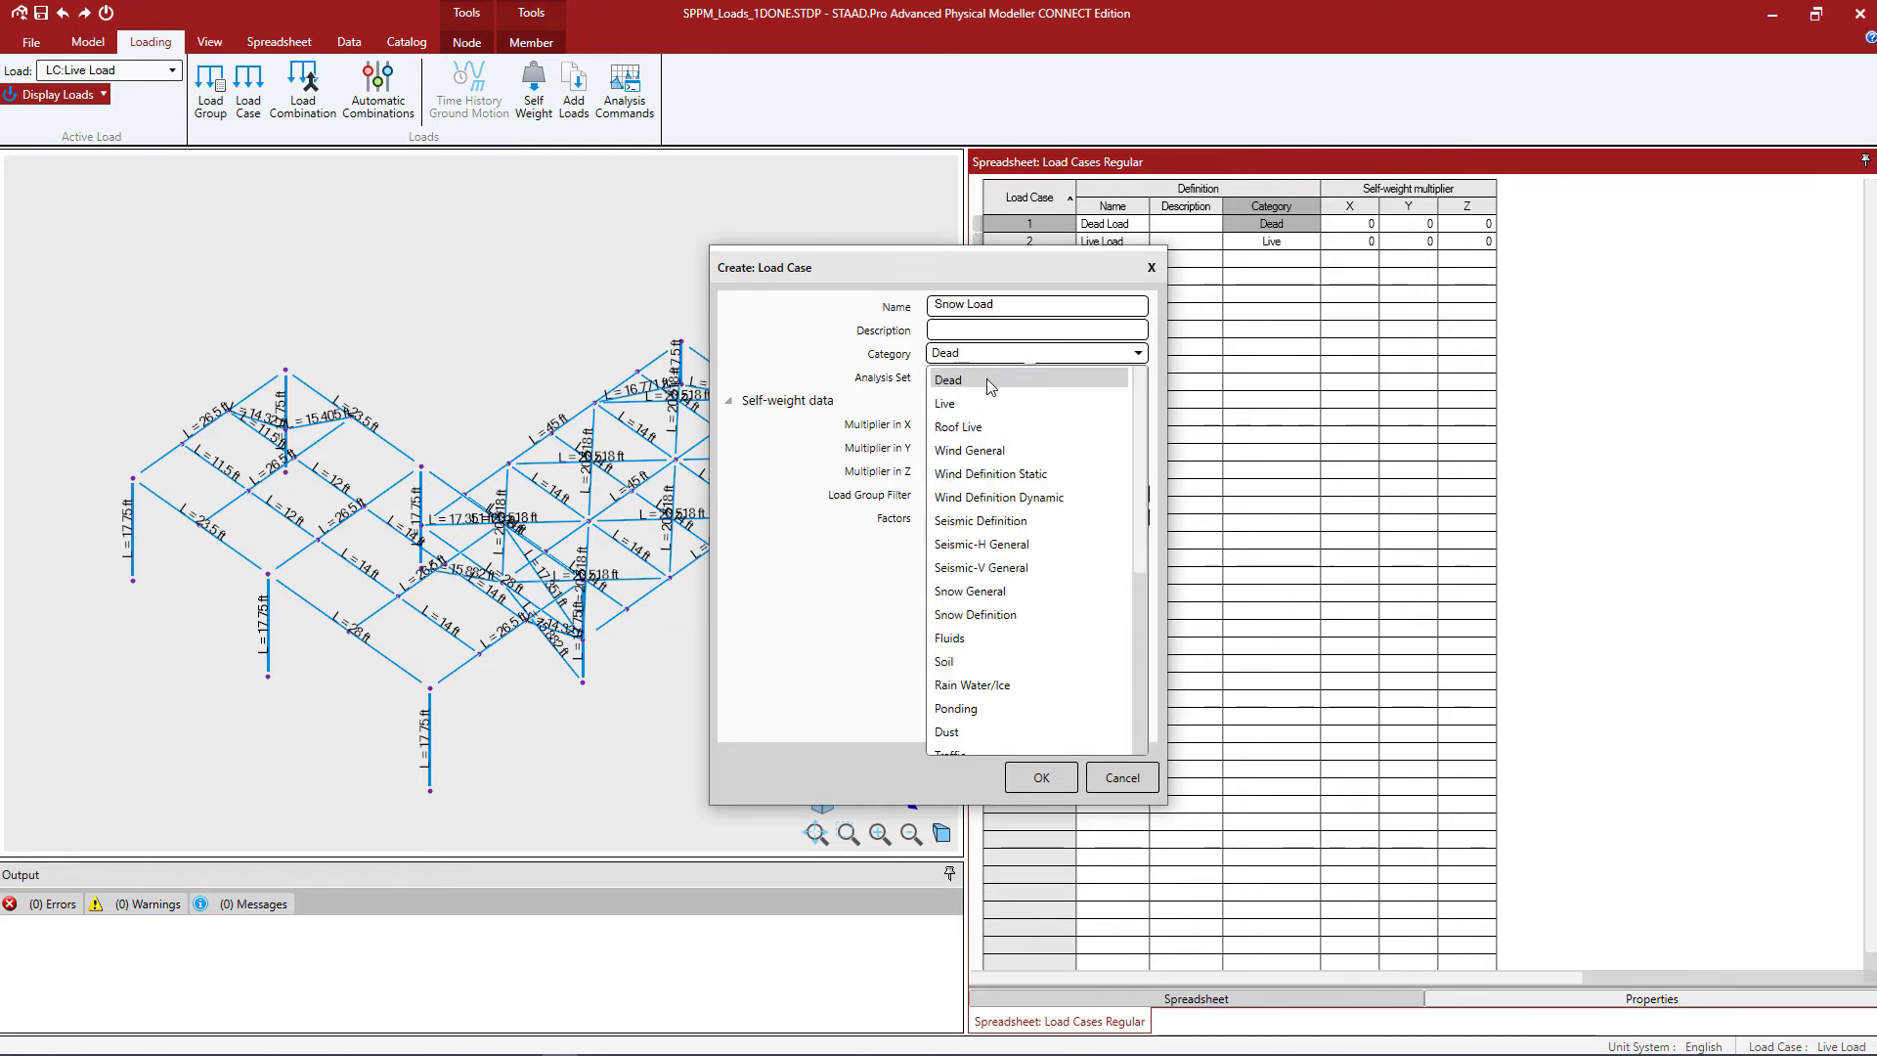
click(996, 598)
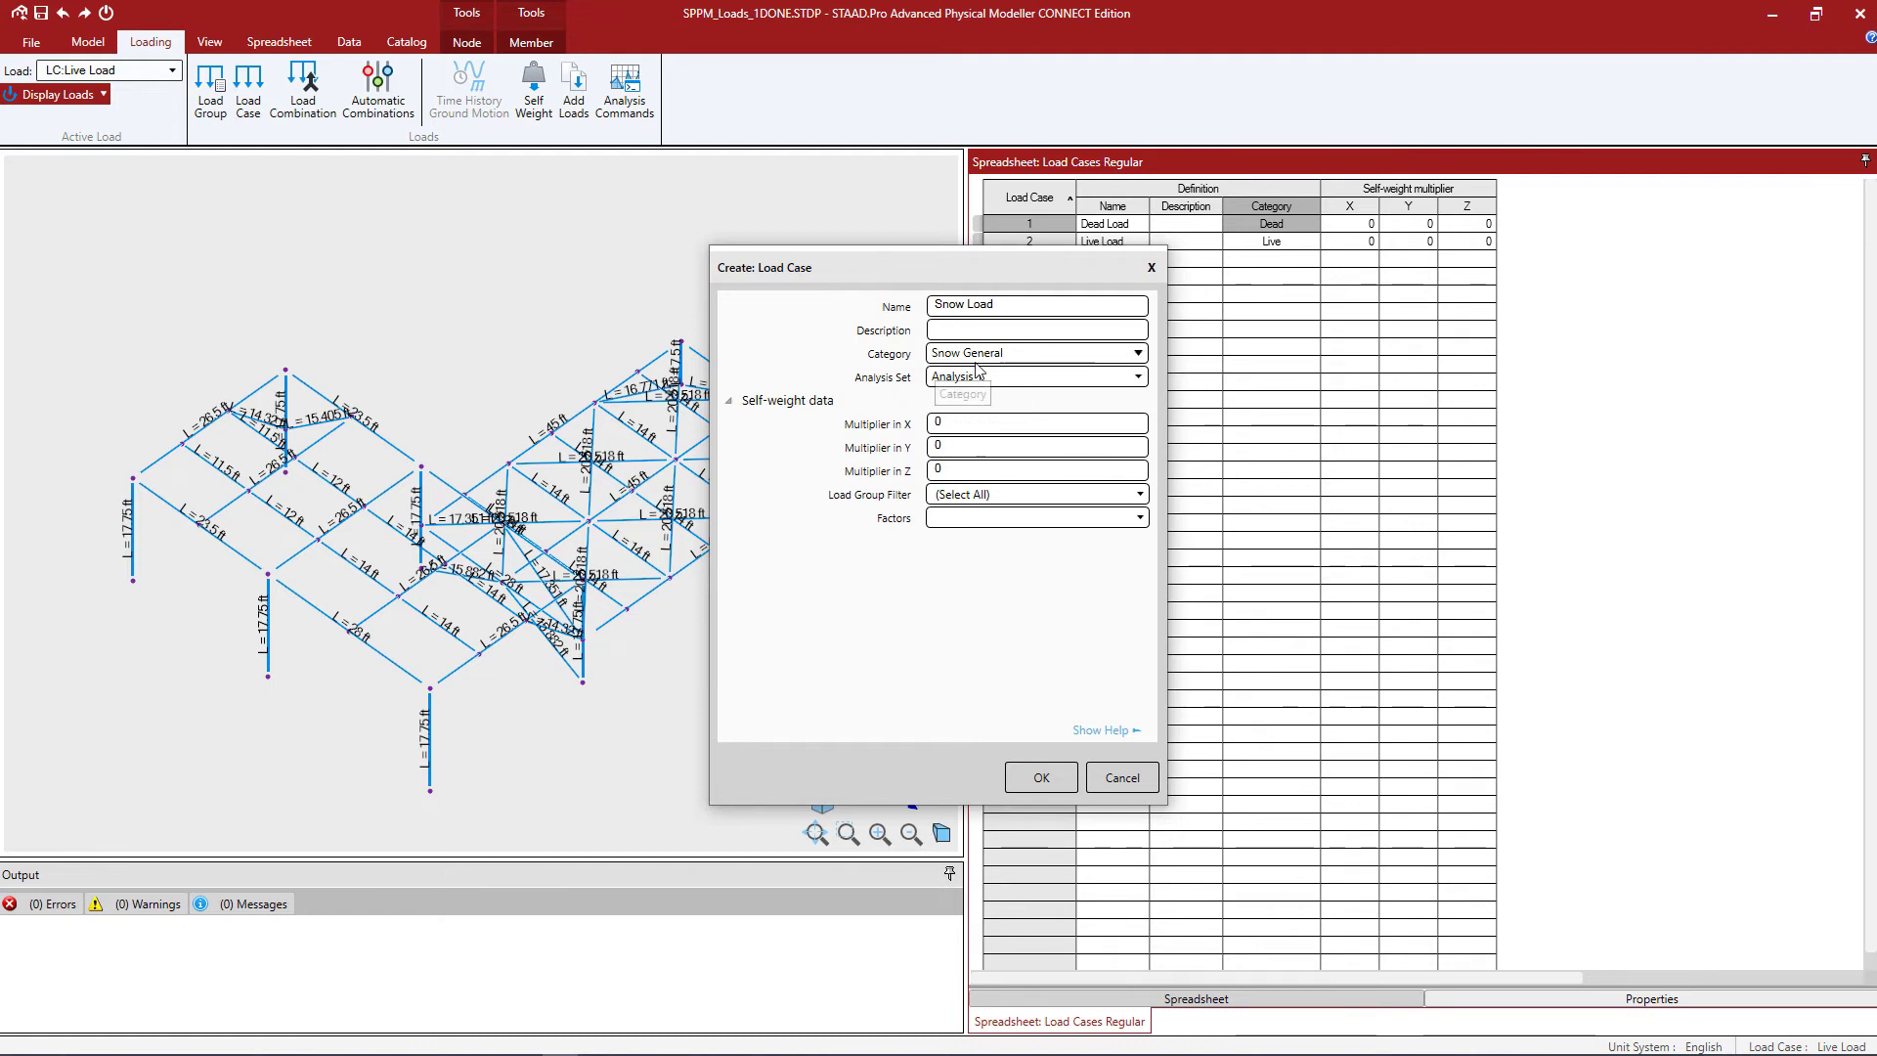
click(1138, 354)
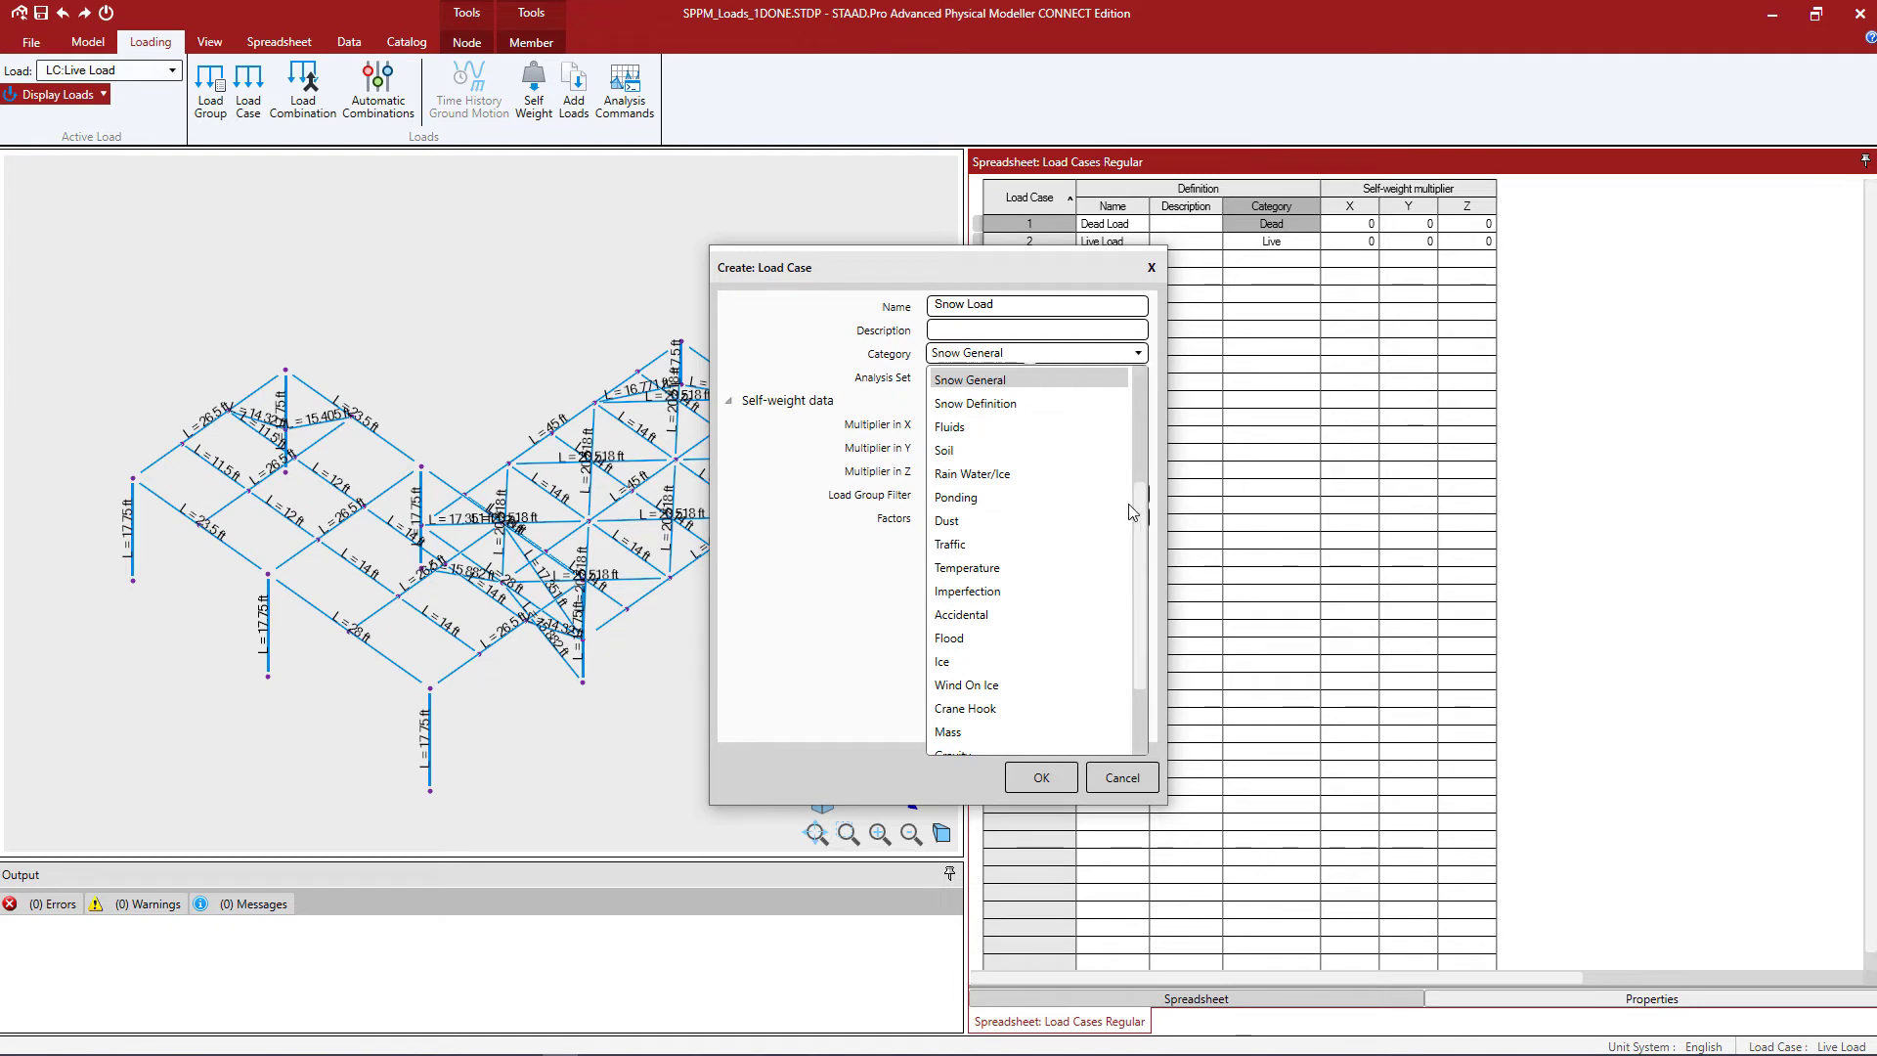
scroll(1043, 555, up, 3)
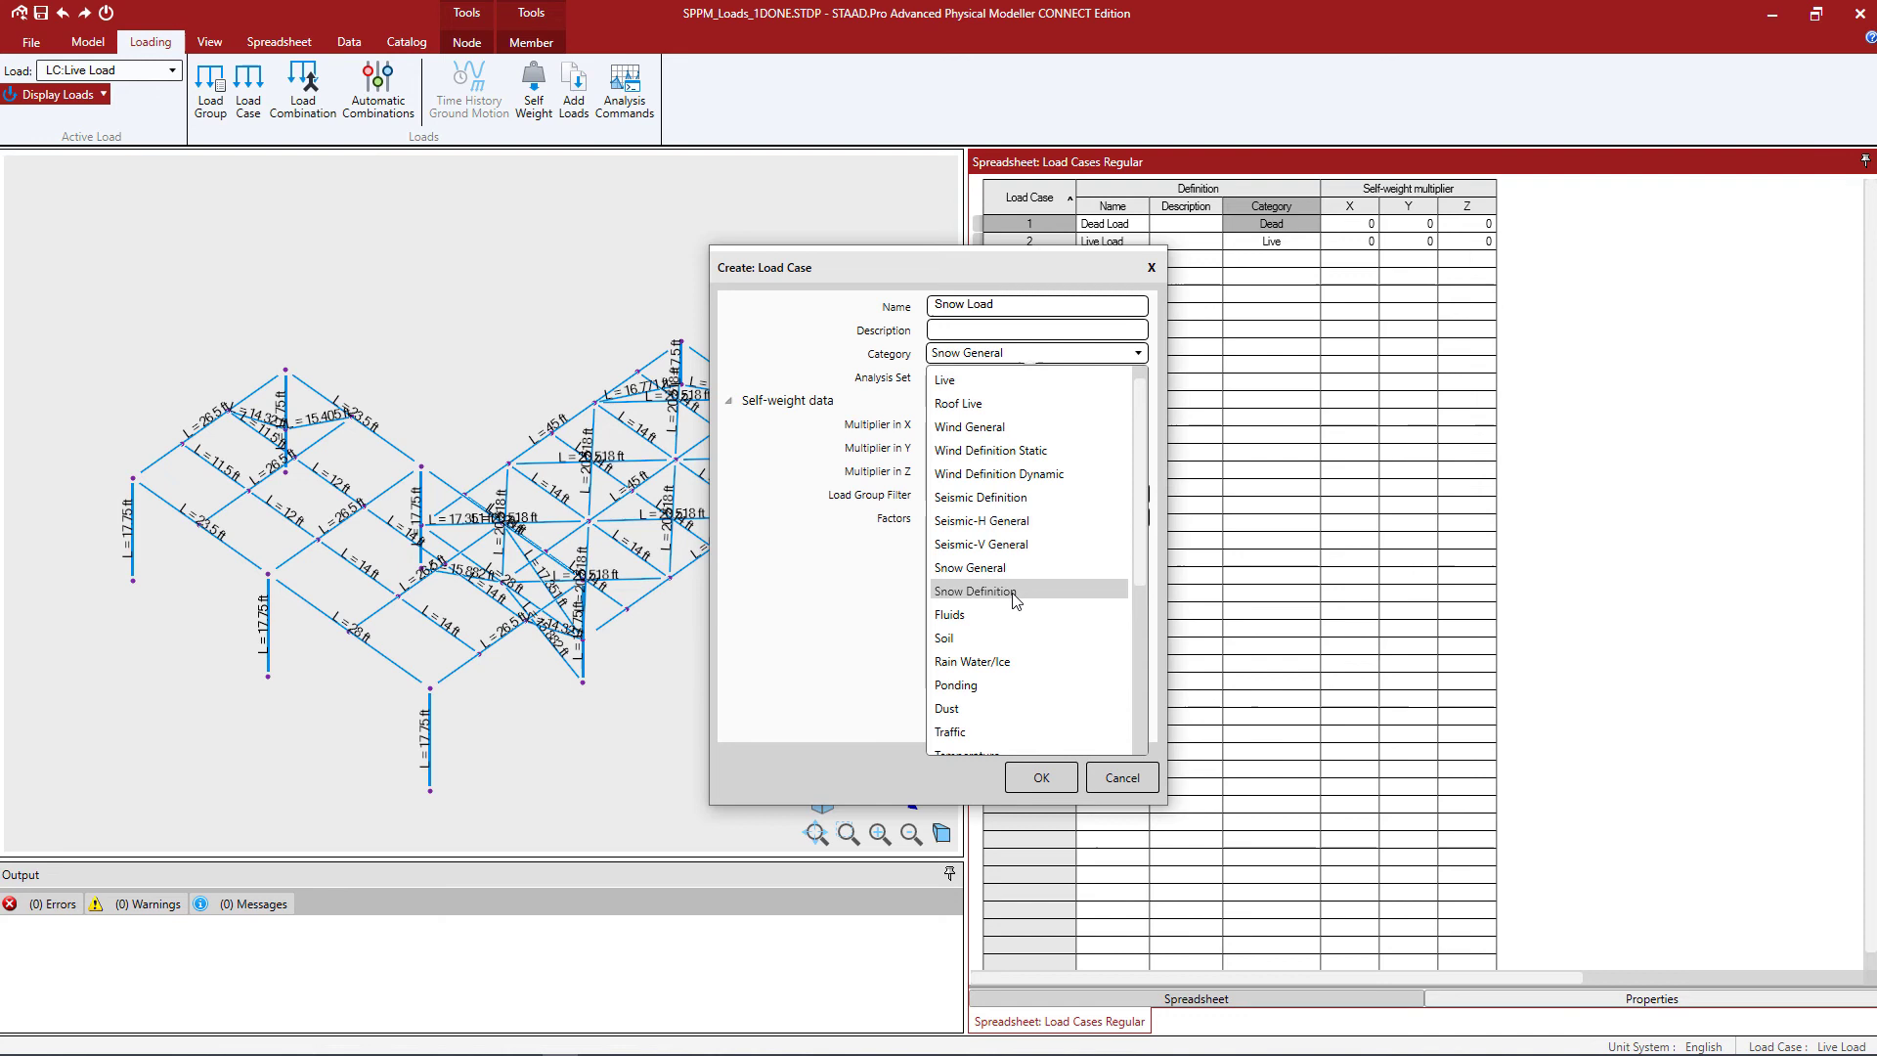
click(820, 690)
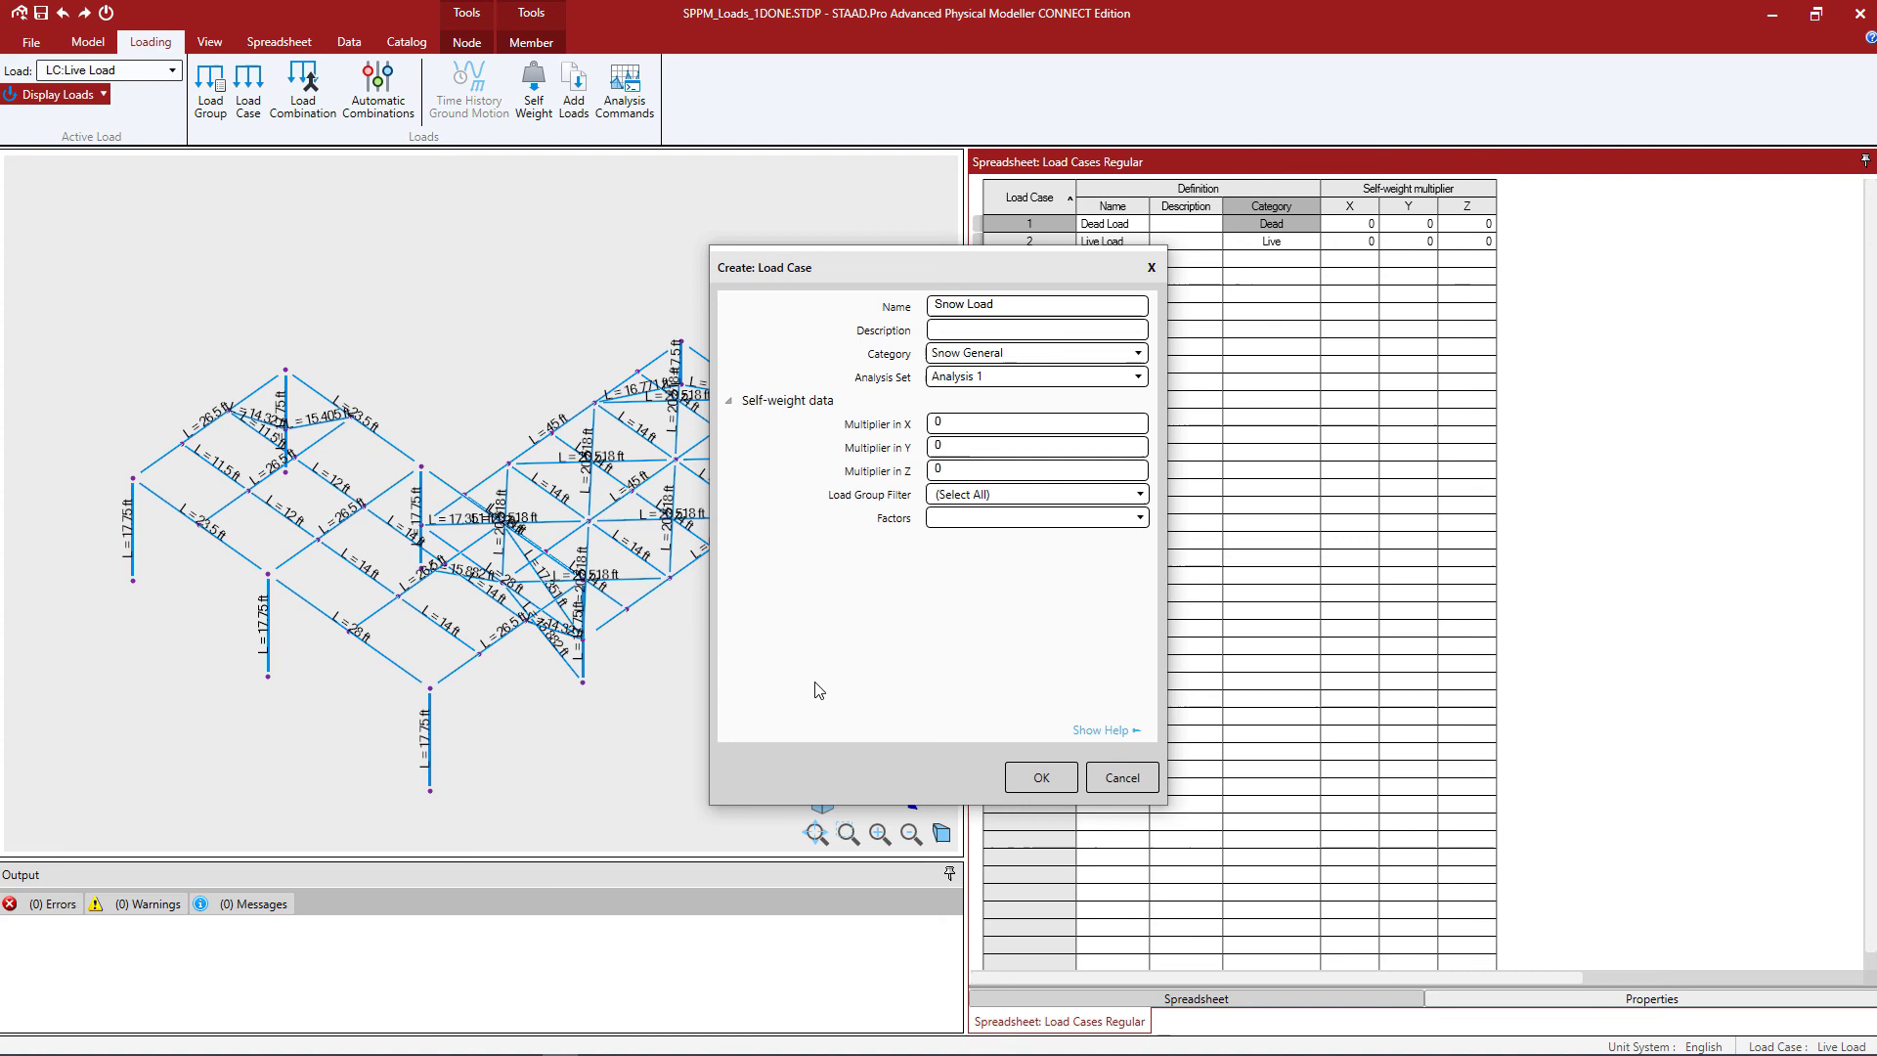
Confirm the Create: Load Case dialog to add the Snow Load case
click(1040, 777)
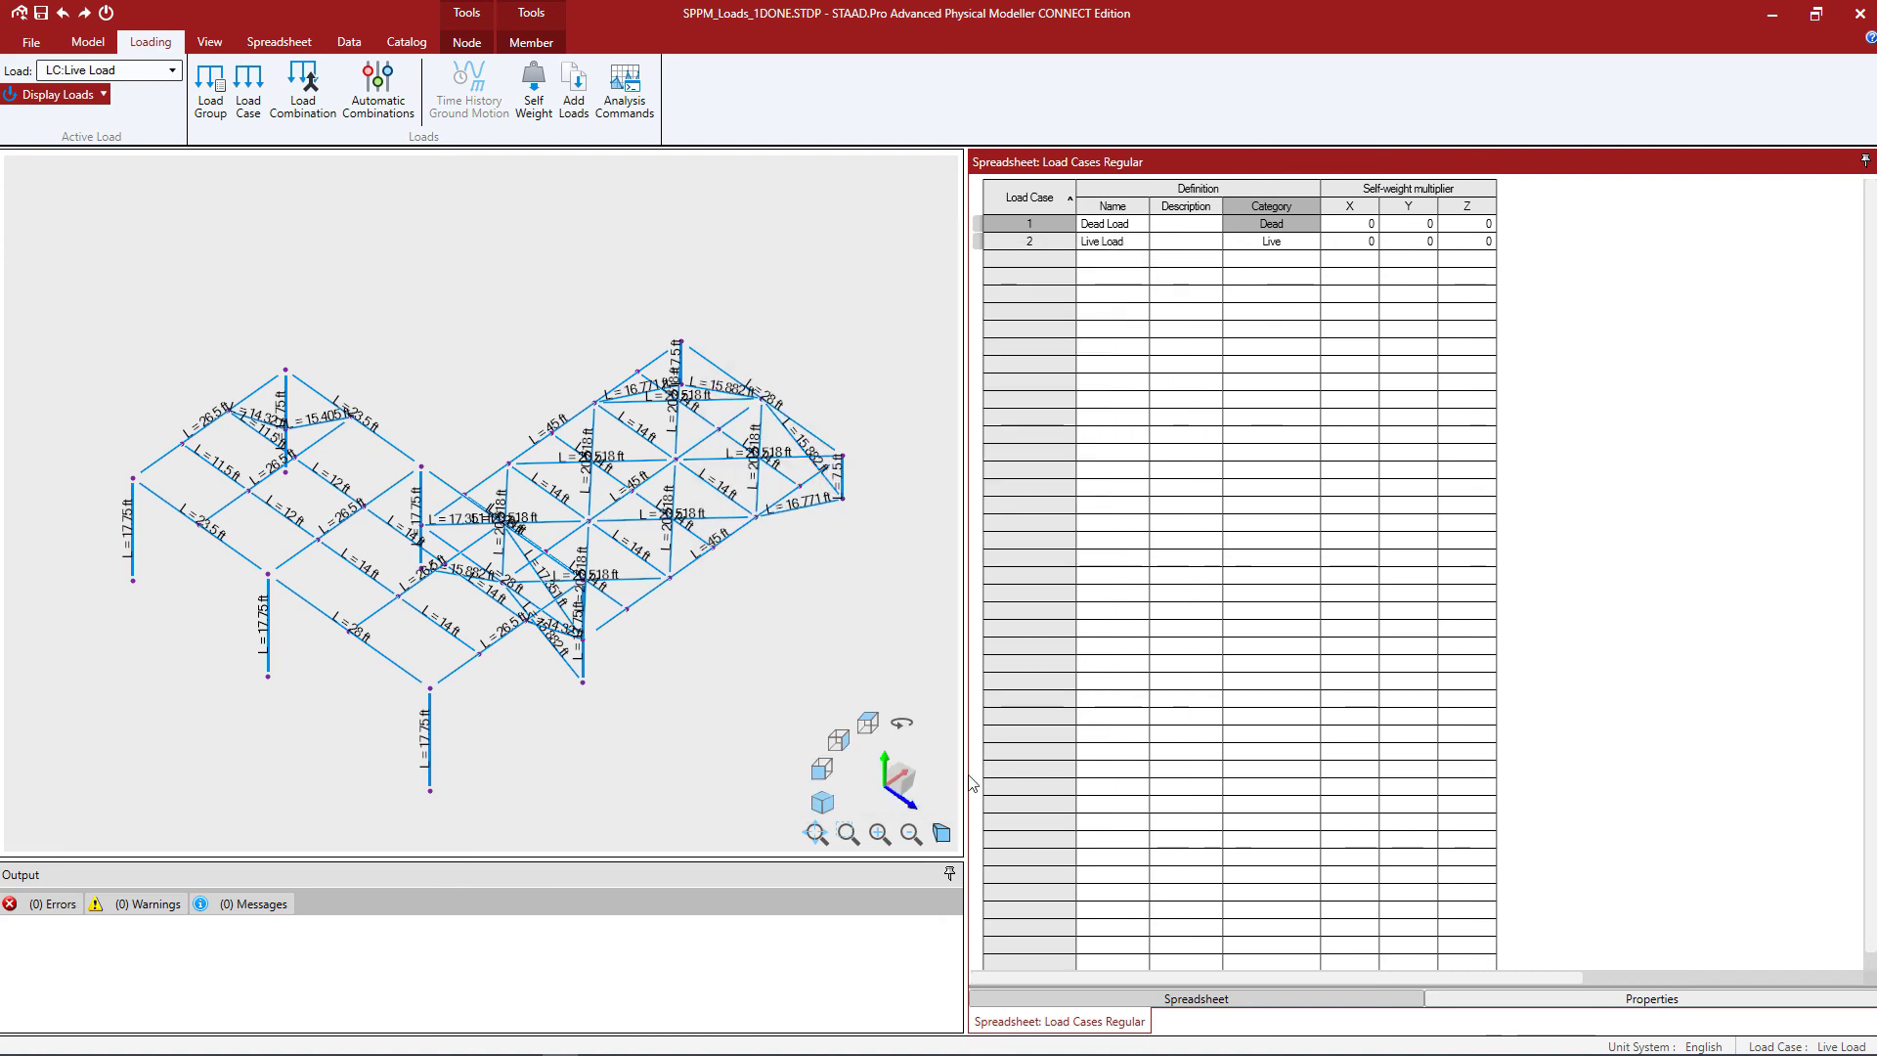